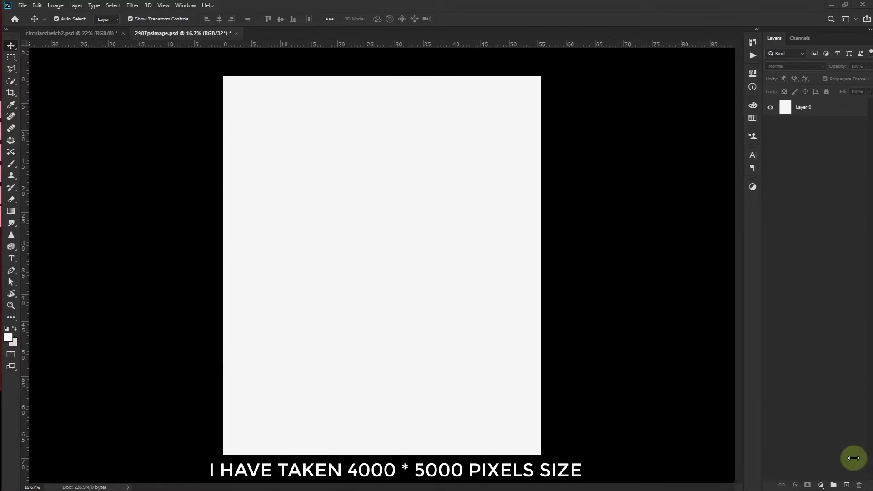
Open the File menu of the blank 4000 × 5000 document 2907psimage.psd
click(21, 5)
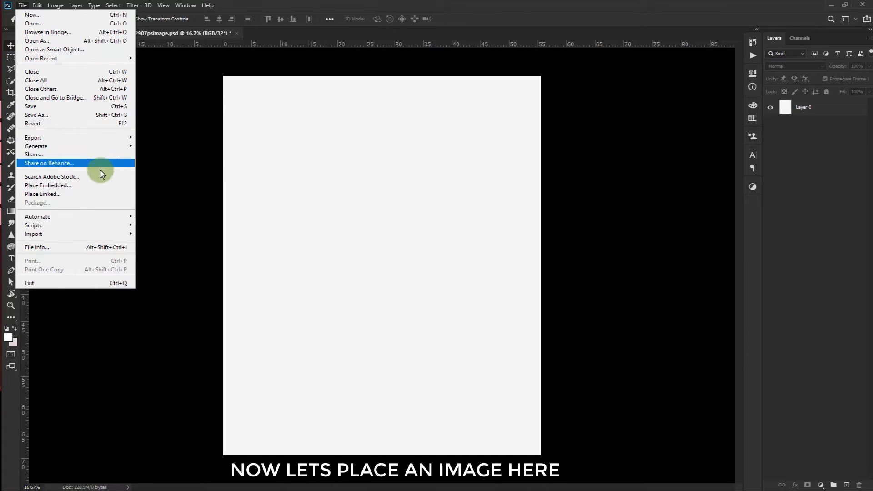
Place circularstretch2.jpg from Downloads as an embedded layer, scaled to about 122.74% to fill the canvas
click(98, 186)
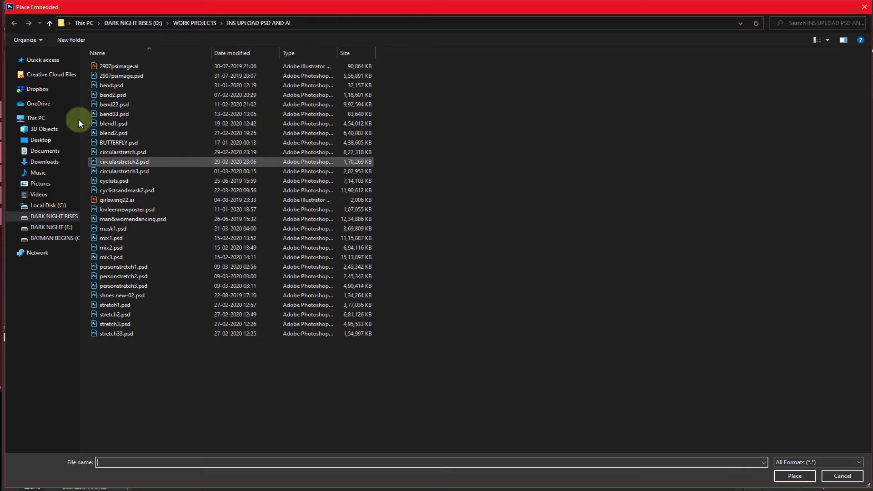
click(44, 162)
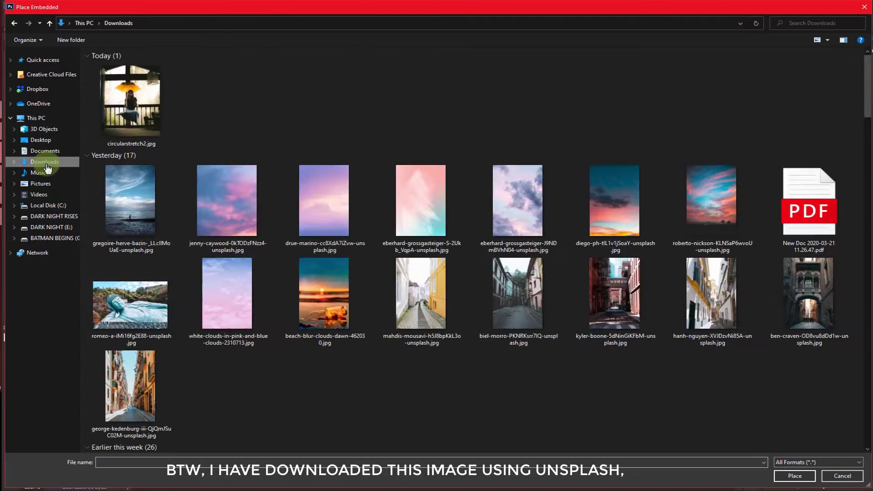
click(124, 109)
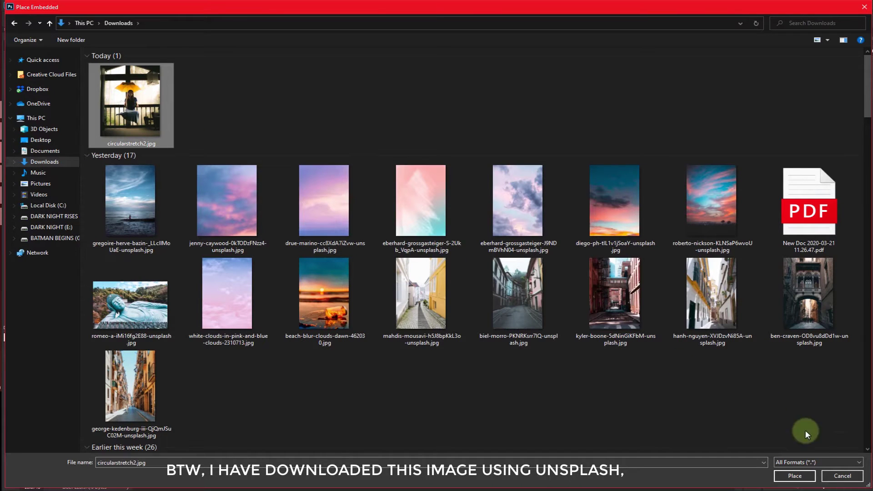
click(795, 476)
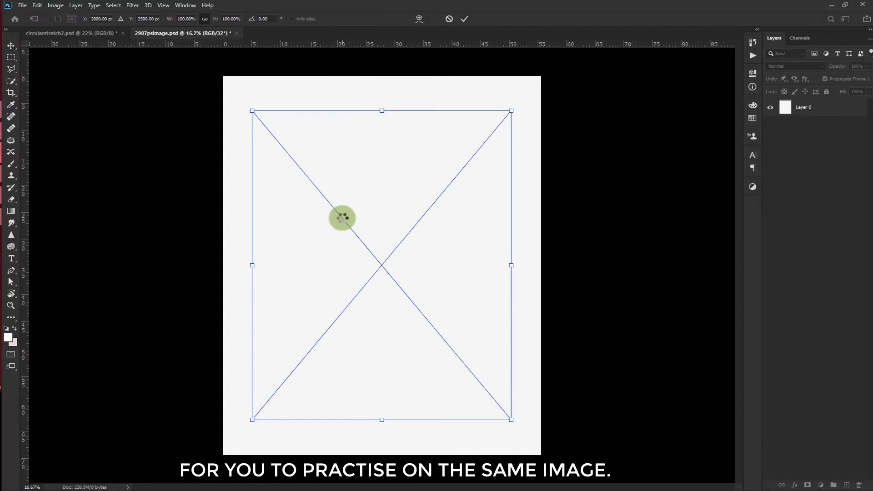
drag(374, 253, 403, 289)
drag(281, 145, 217, 80)
click(464, 23)
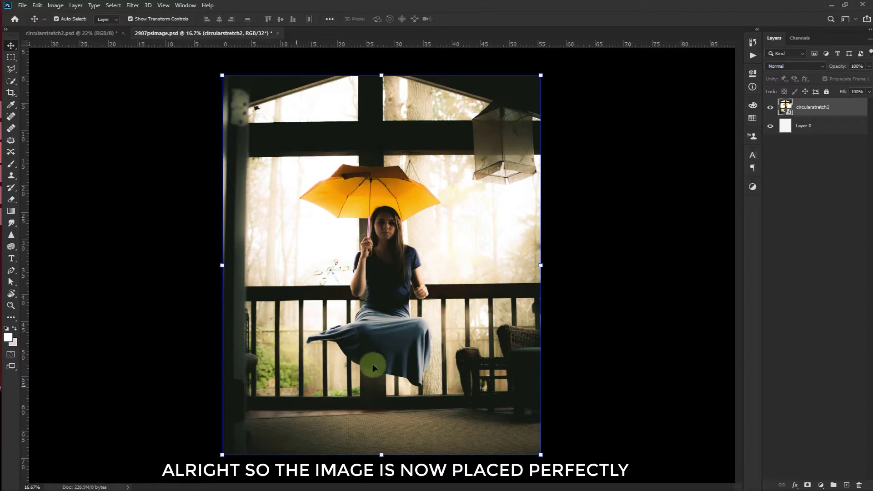
Switch to the Rectangular Marquee and zoom in on the umbrella
click(579, 213)
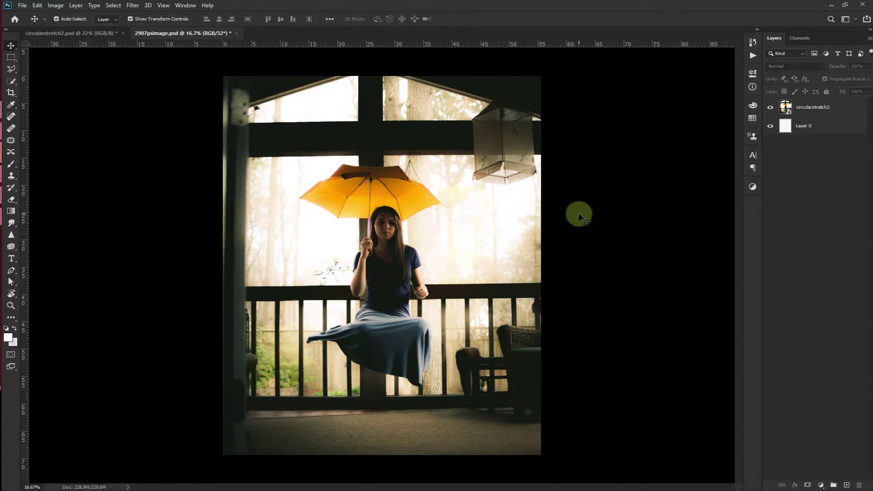
click(9, 58)
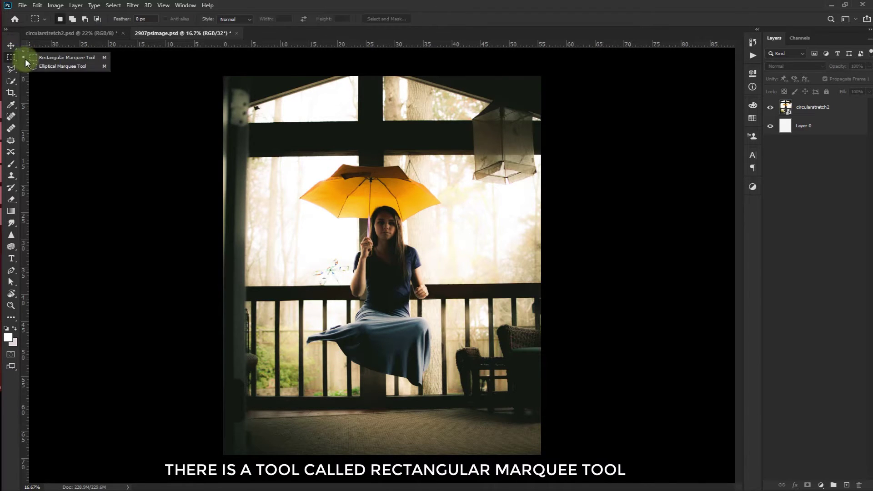
click(56, 59)
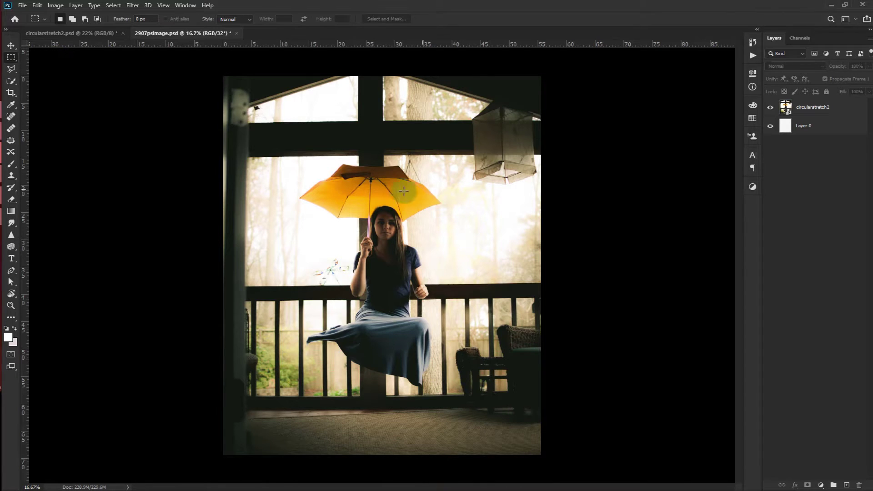
key(ctrl+space)
drag(326, 150, 392, 91)
drag(465, 320, 468, 416)
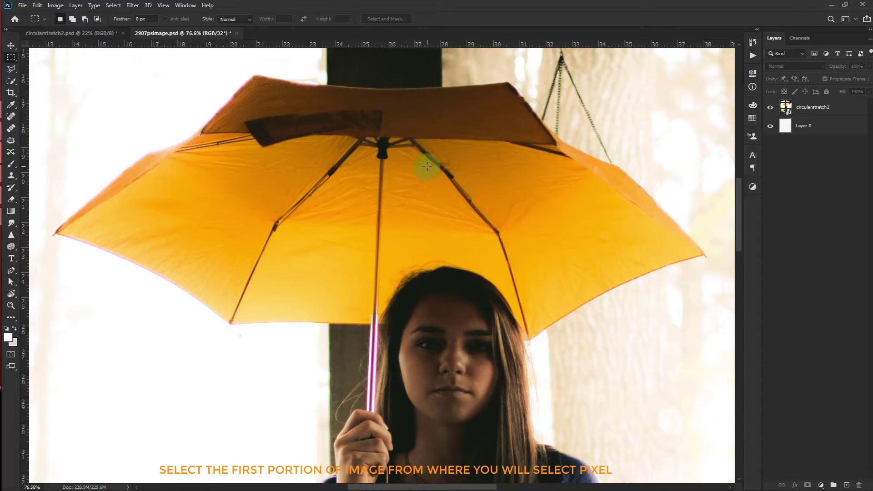
Copy a thin vertical strip from the umbrella down to her eyes onto new Layer 1
drag(427, 166, 436, 347)
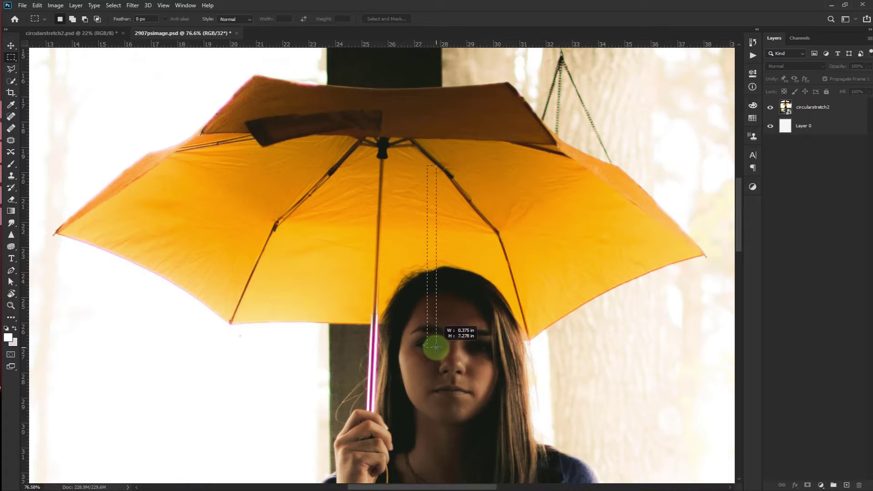
click(436, 348)
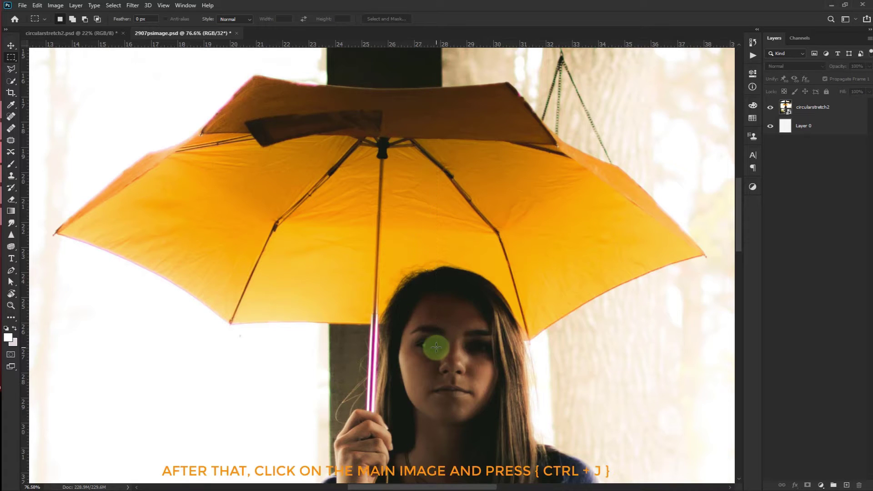
click(788, 108)
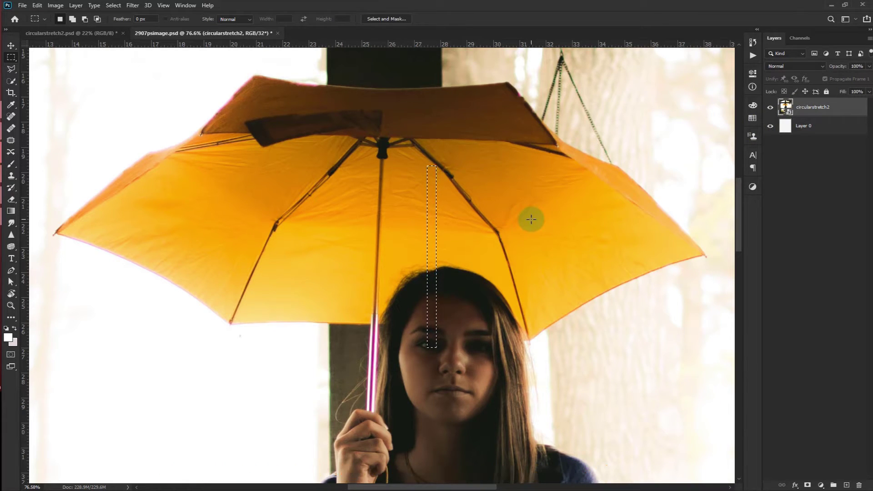
key(ctrl+j)
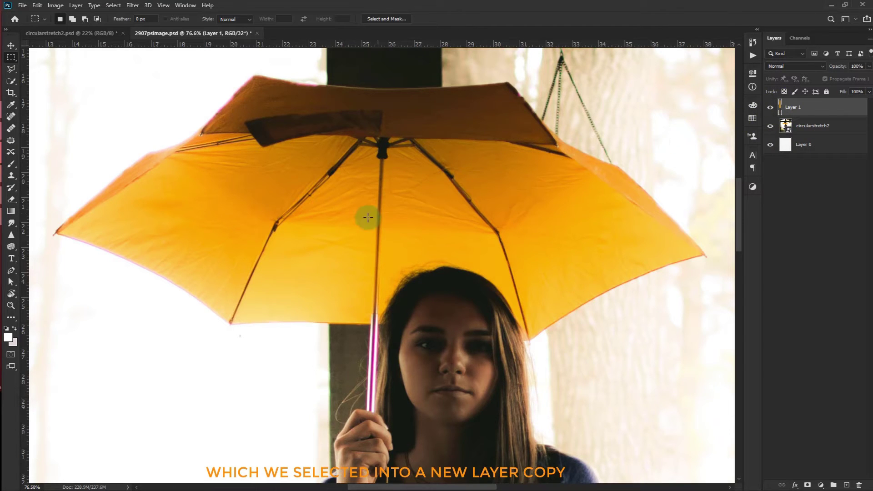
key(v)
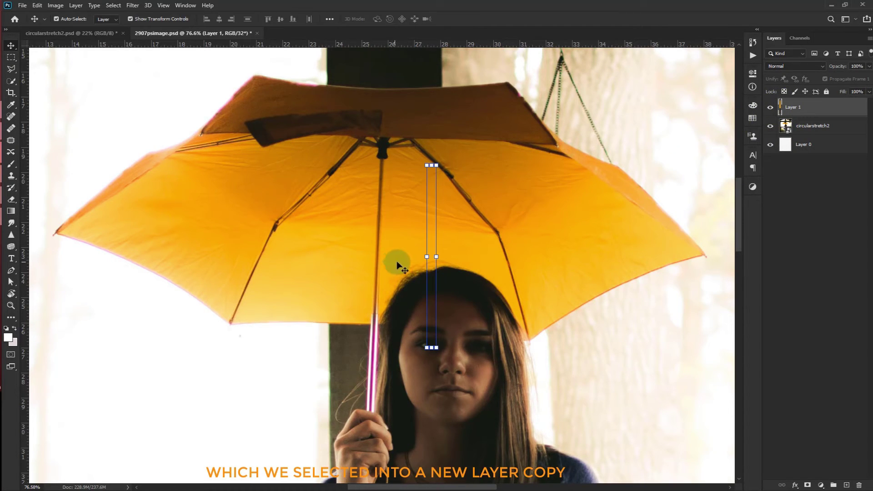
Stretch the Layer 1 strip horizontally across the full canvas width
click(441, 259)
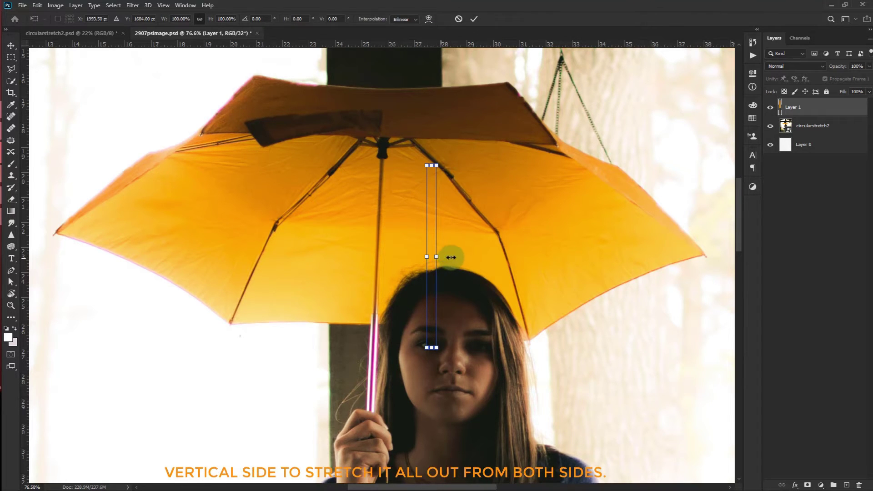
drag(451, 257, 717, 259)
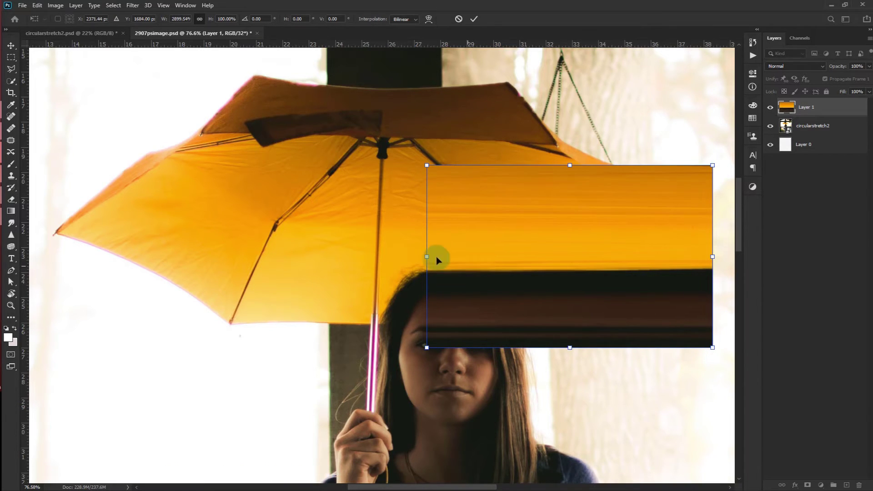
drag(428, 257, 27, 249)
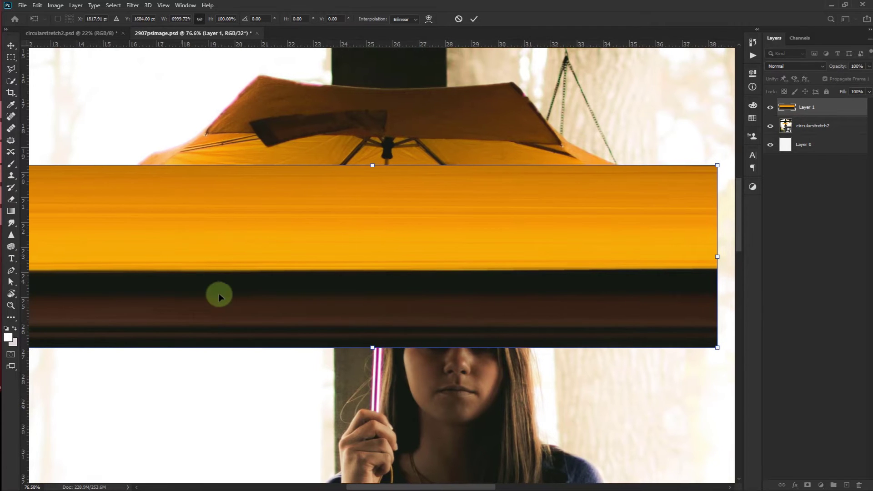
key(ctrl+minus)
key(ctrl+minus)
key(ctrl+minus)
key(ctrl+minus)
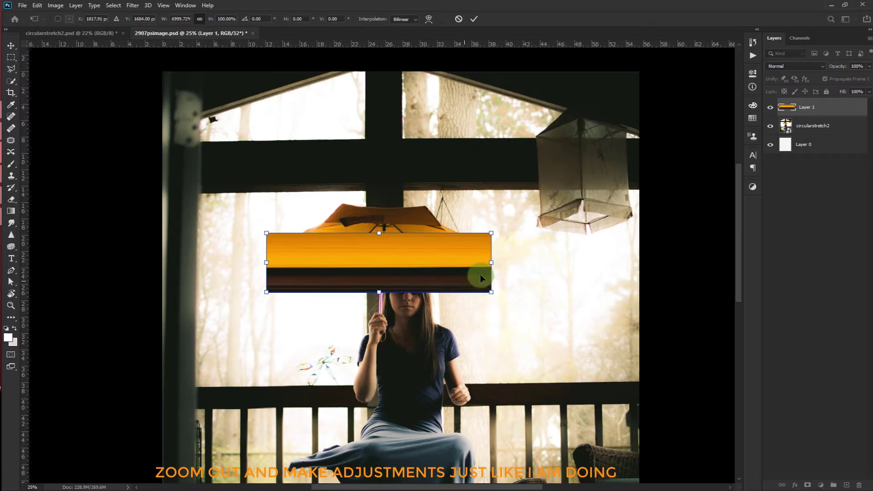
drag(491, 262, 634, 265)
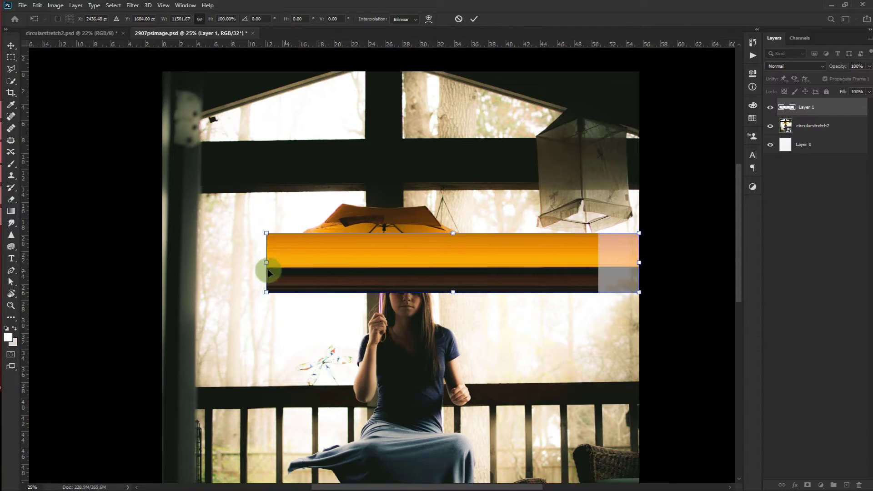
drag(266, 263, 163, 269)
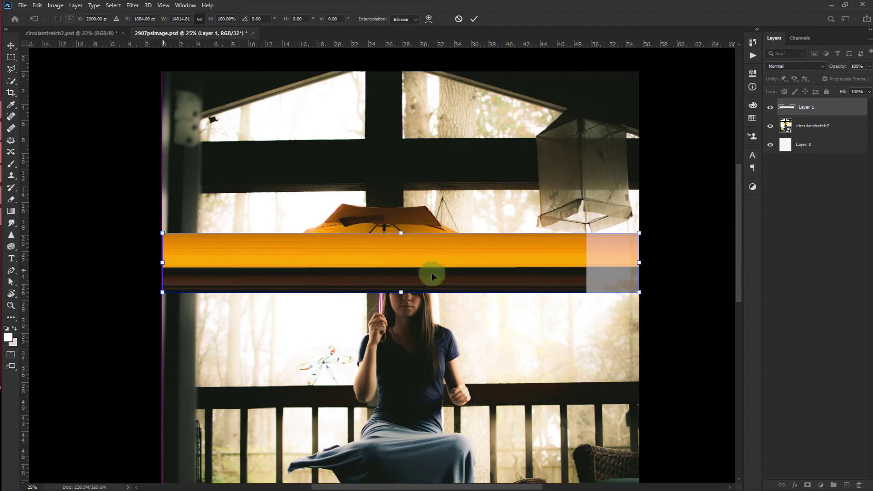
click(475, 20)
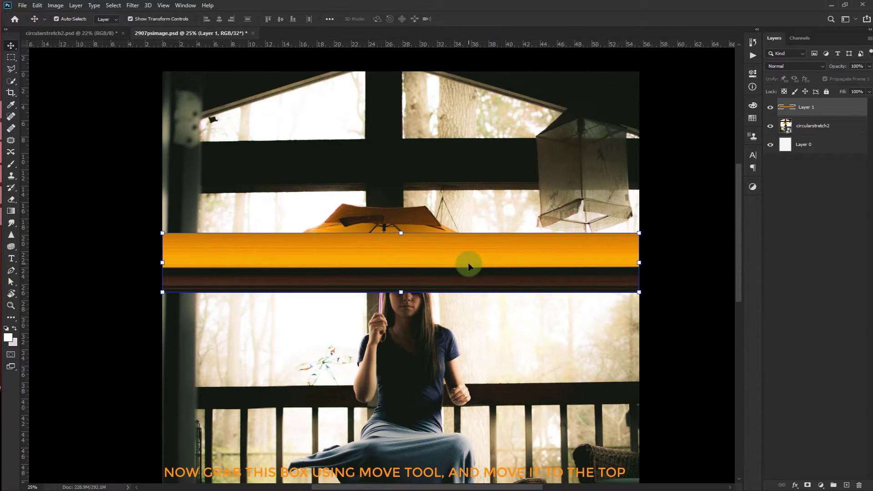
Move the stretched yellow and brown bands up to the canvas's top edge
drag(468, 266, 464, 108)
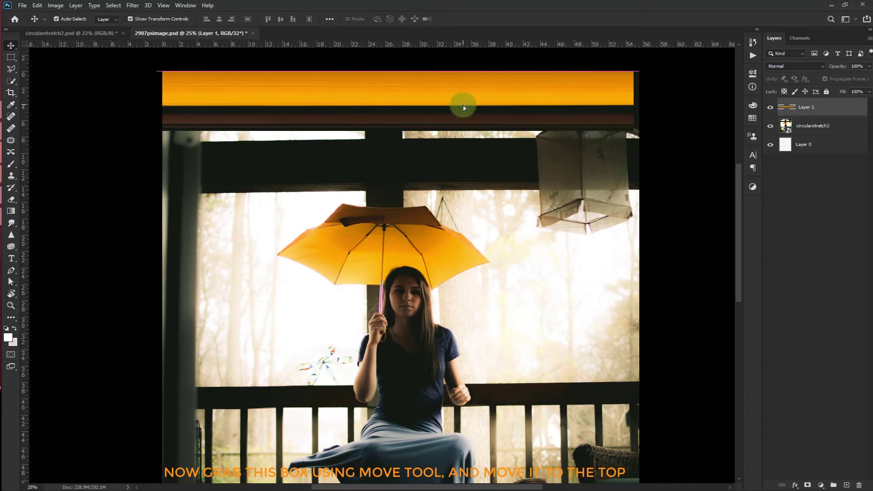
drag(544, 114, 548, 118)
click(711, 149)
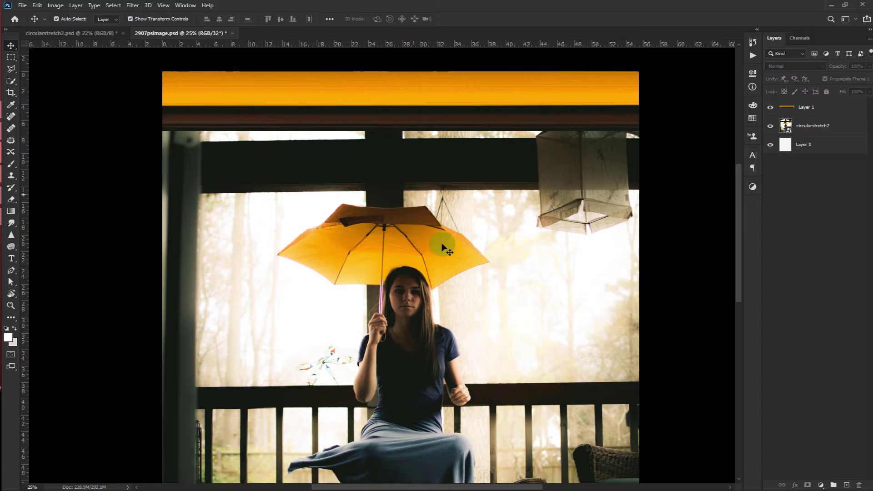
Copy a thin vertical strip of the woman's forearm onto new Layer 2
key(z)
drag(365, 318, 390, 131)
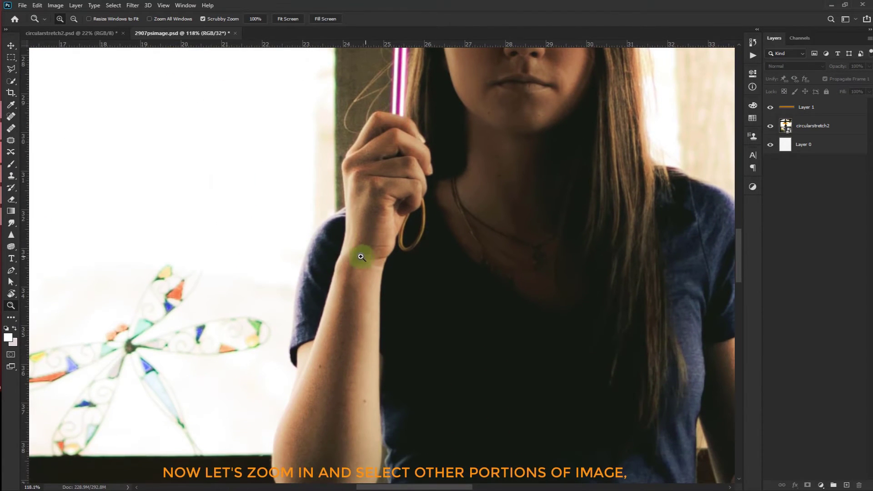
click(16, 60)
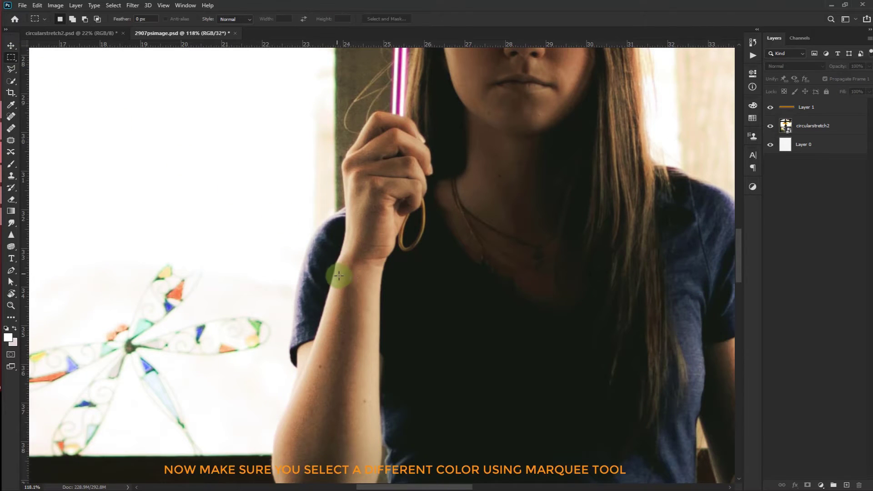
drag(356, 285, 368, 475)
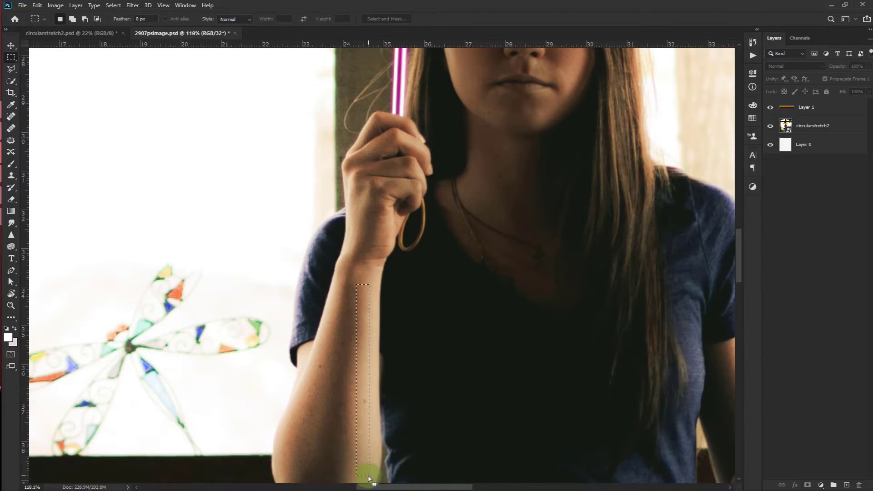
click(835, 127)
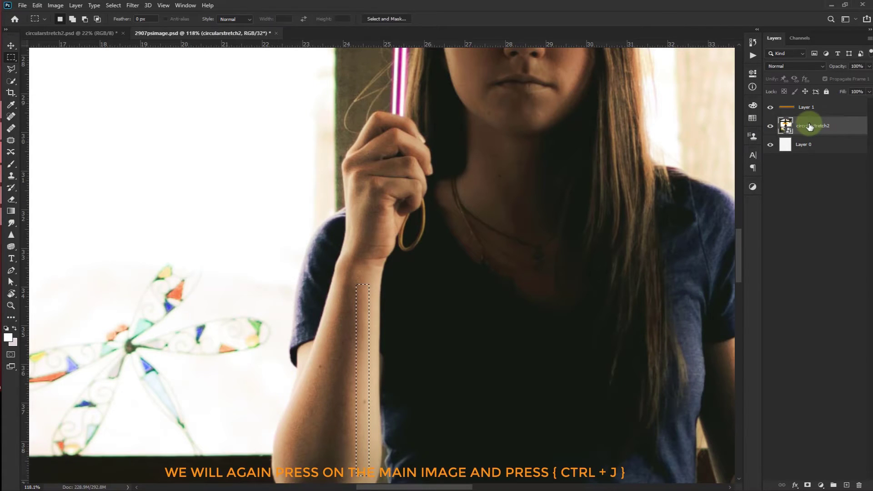
key(ctrl+j)
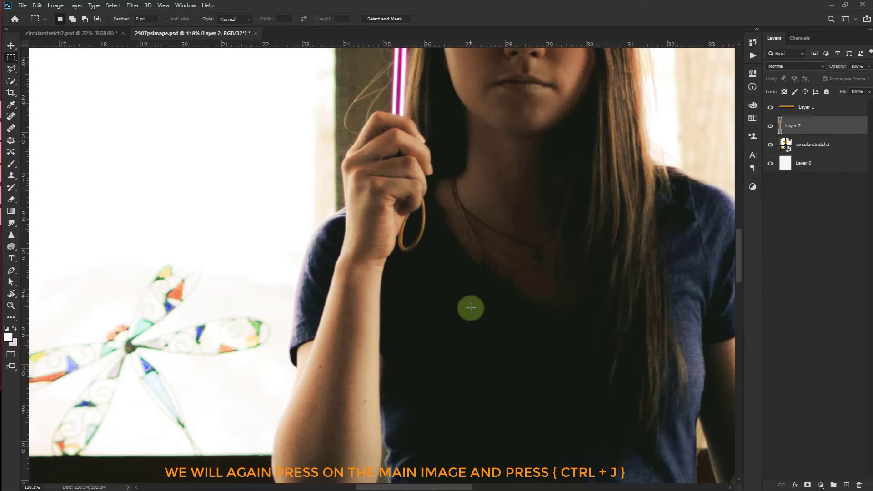
key(v)
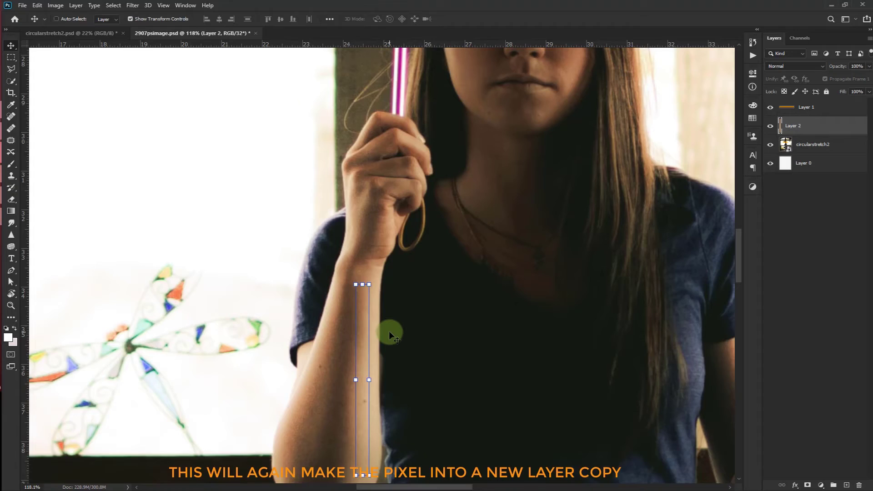
key(ctrl+0)
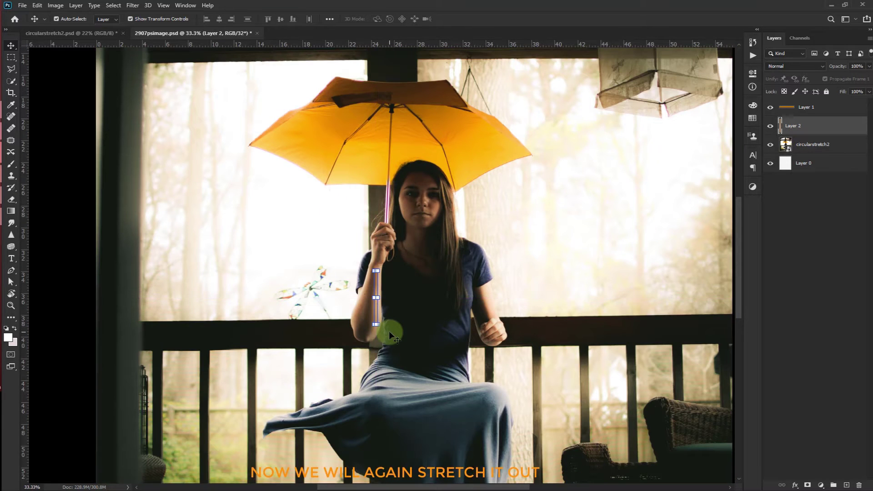
Stretch the forearm strip into a full-width tan band placed just below the top bands
drag(379, 298, 733, 314)
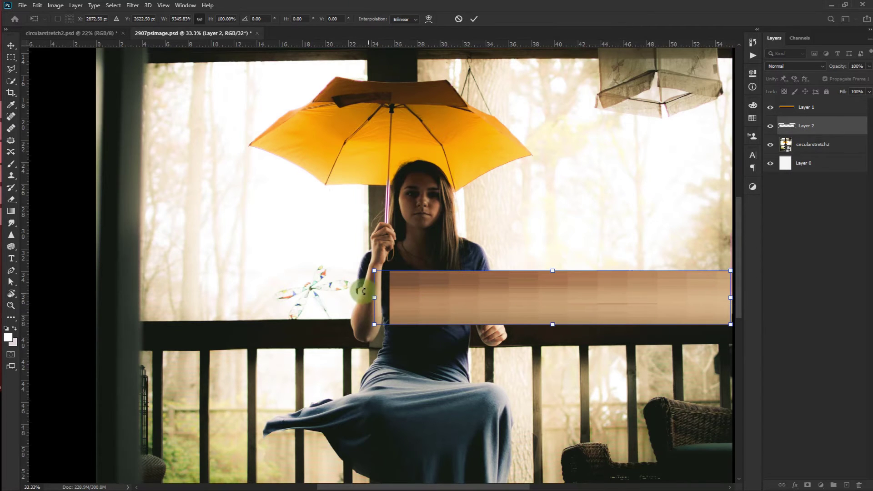
drag(373, 297, 94, 313)
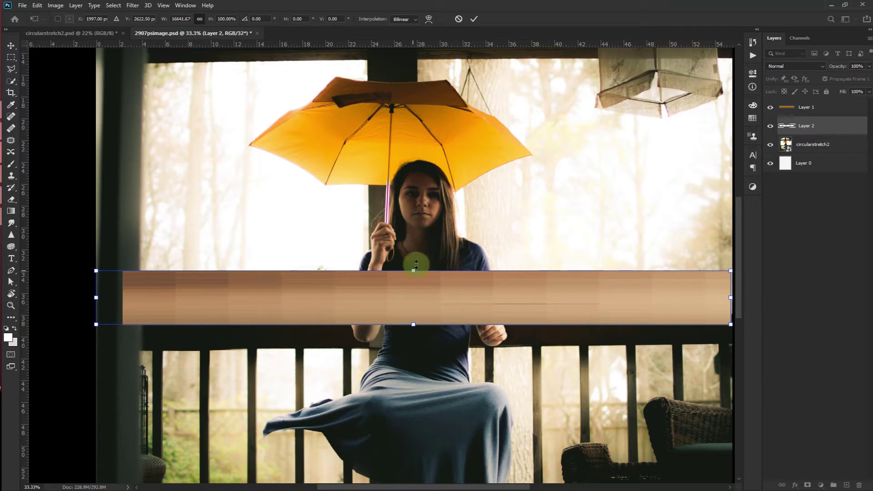
click(474, 18)
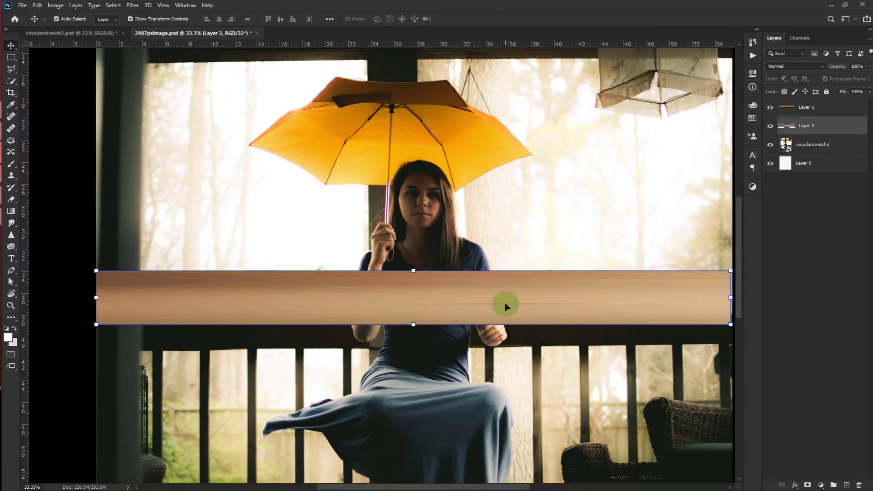
key(ctrl+minus)
key(ctrl+minus)
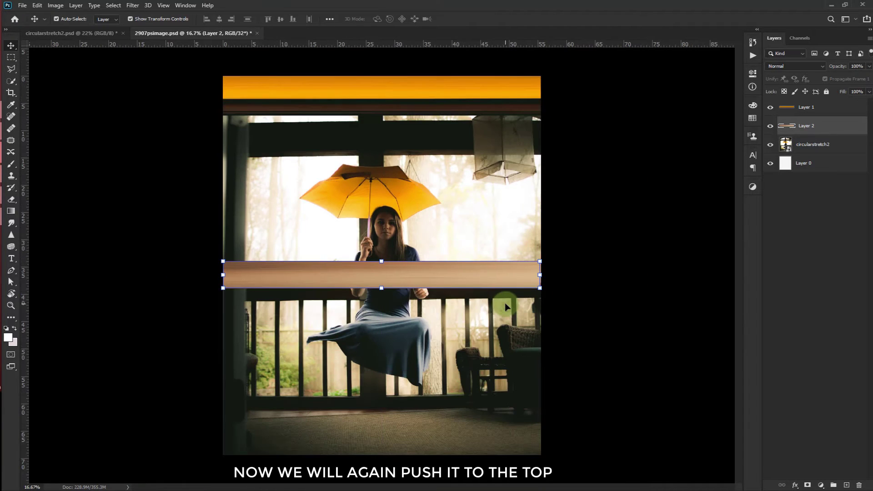
drag(437, 279, 437, 139)
drag(510, 137, 514, 137)
click(589, 145)
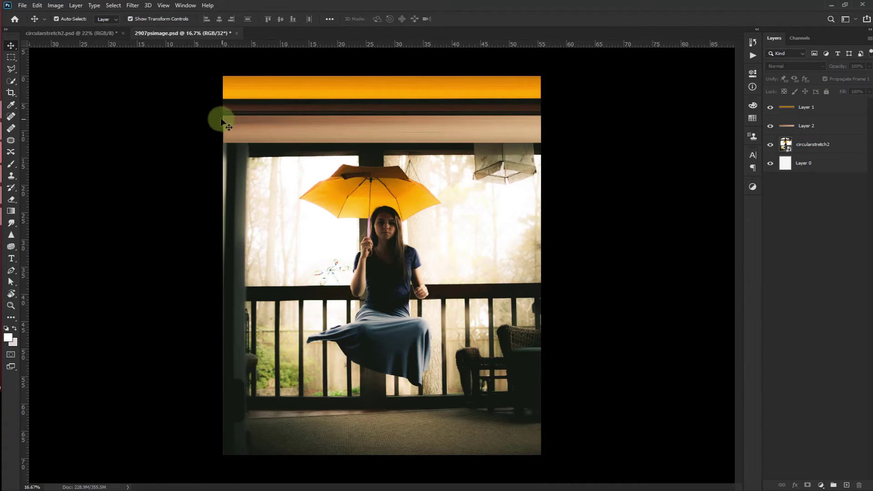
Copy a thin vertical strip of the woman's skirt onto new Layer 3
key(z)
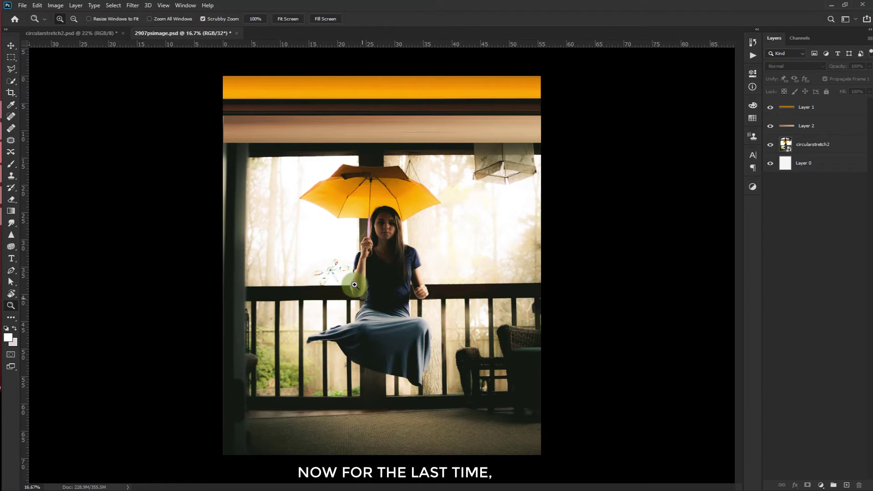
drag(355, 285, 278, 26)
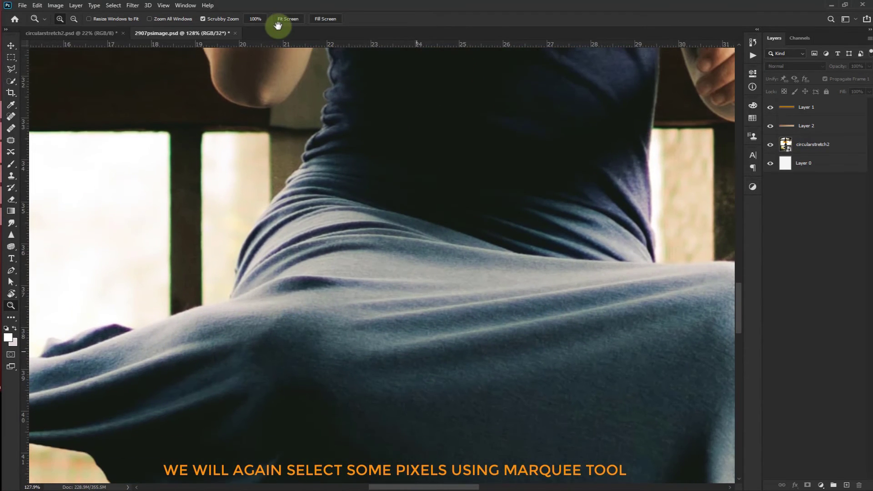
click(11, 57)
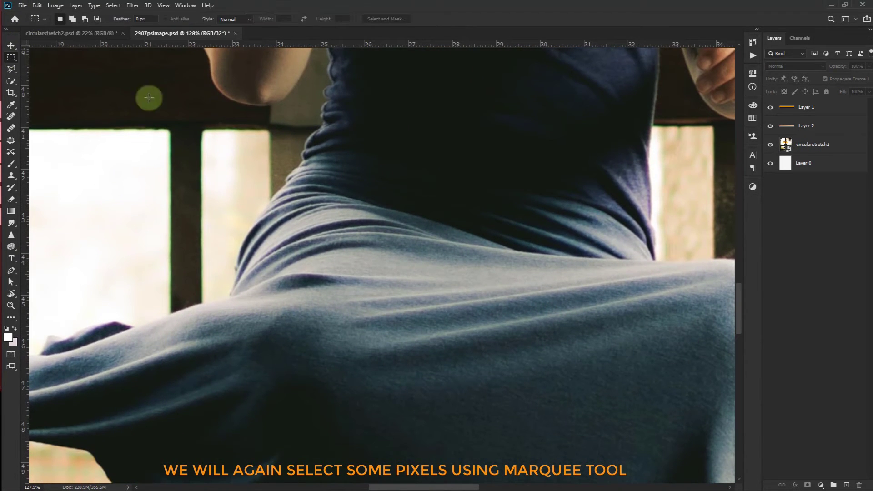
click(817, 153)
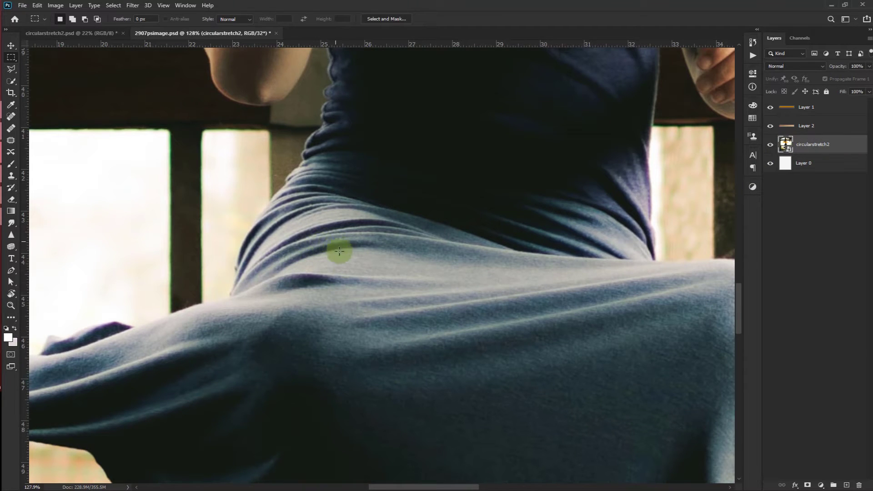
drag(335, 242, 347, 385)
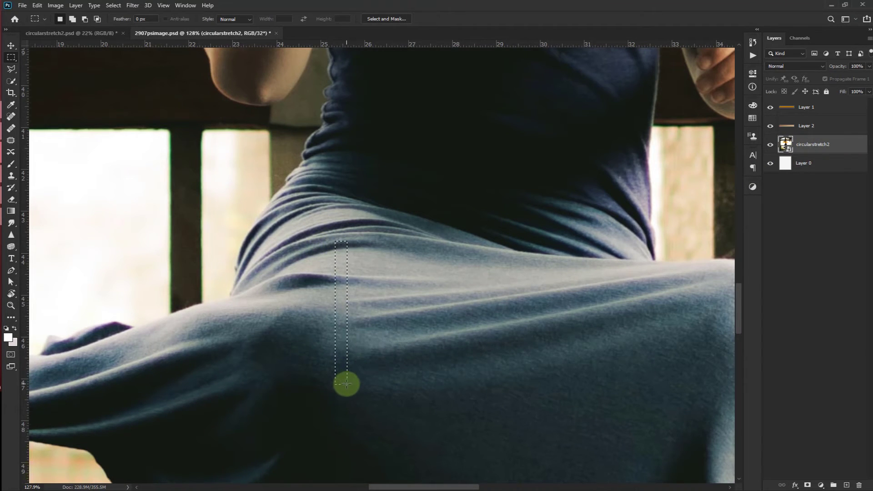
key(ctrl+j)
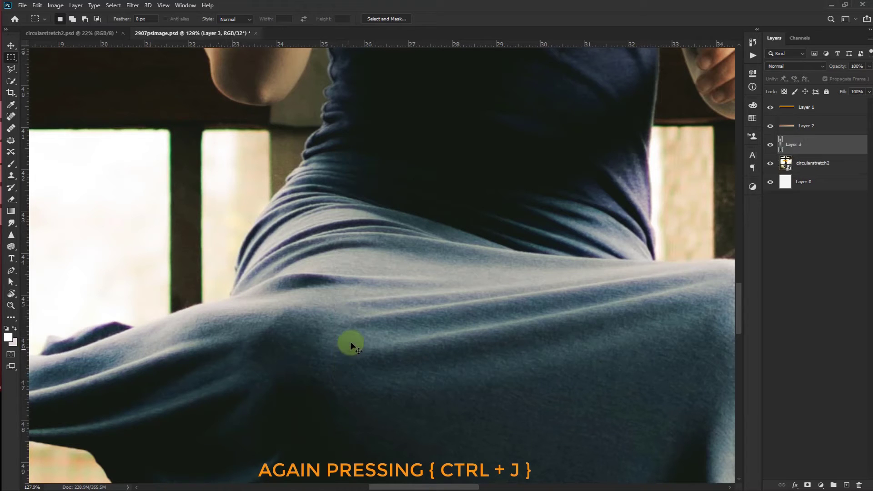
key(v)
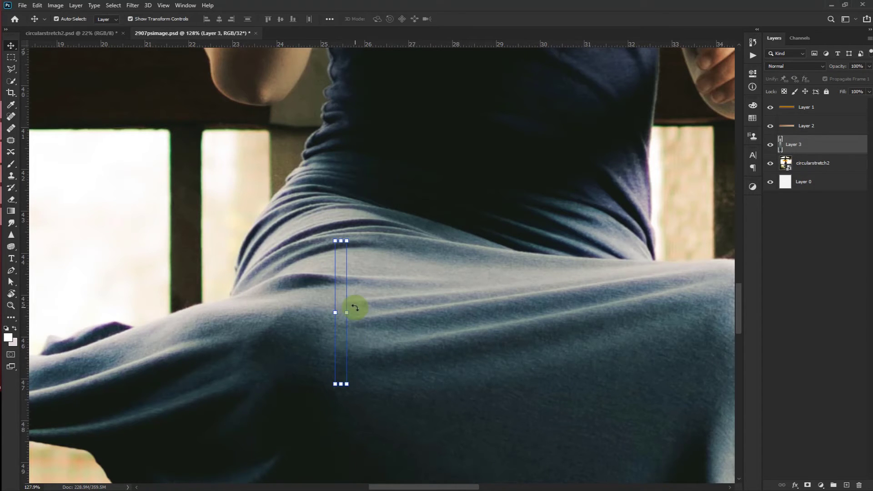
Stretch the skirt strip into a taller full-width blue-grey band placed under the tan band
scroll(356, 308, down, 5)
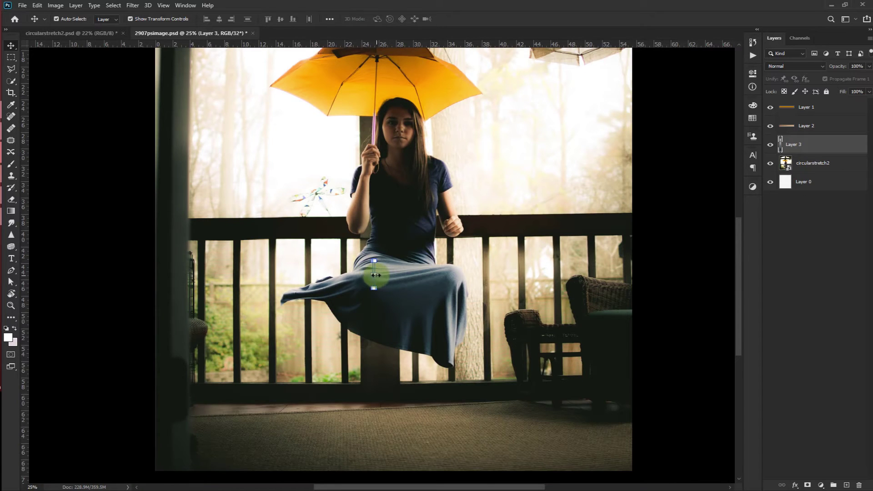
drag(375, 275, 633, 281)
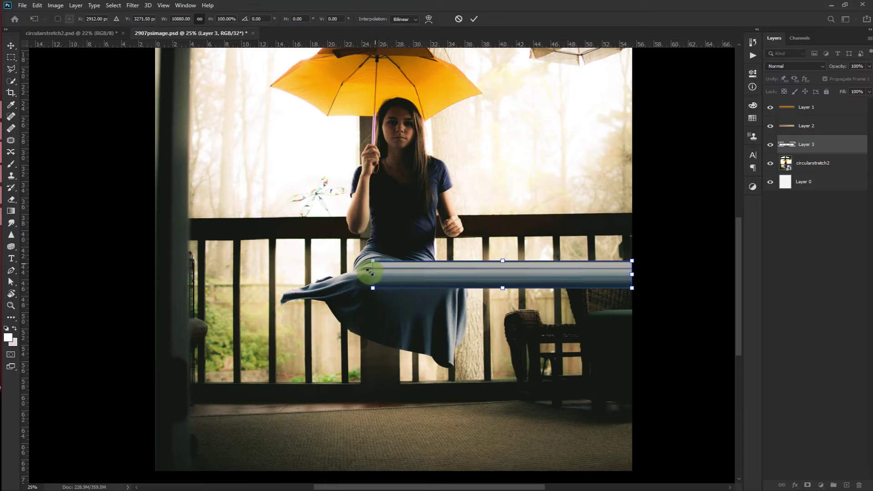
drag(373, 274, 156, 281)
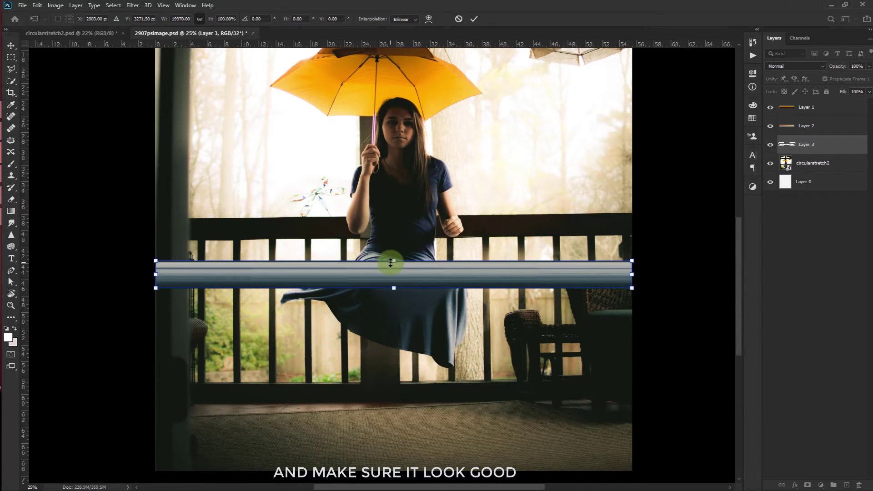
drag(396, 261, 397, 238)
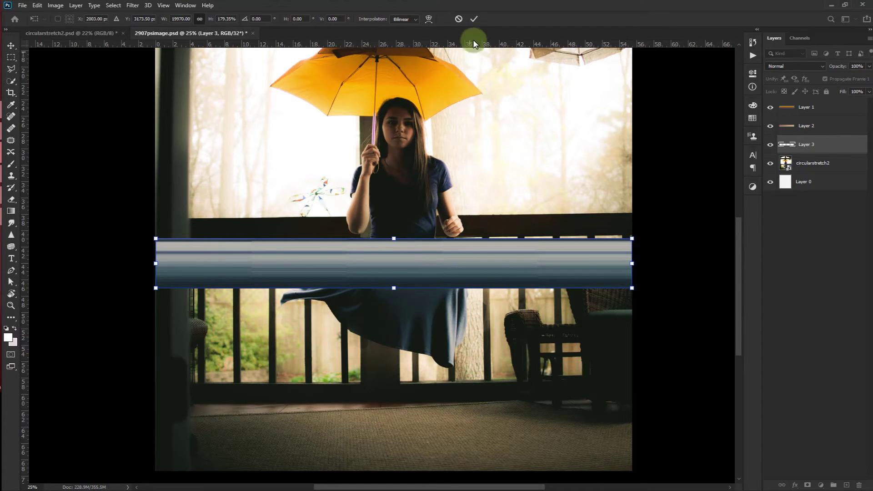
click(472, 25)
scroll(387, 286, up, 5)
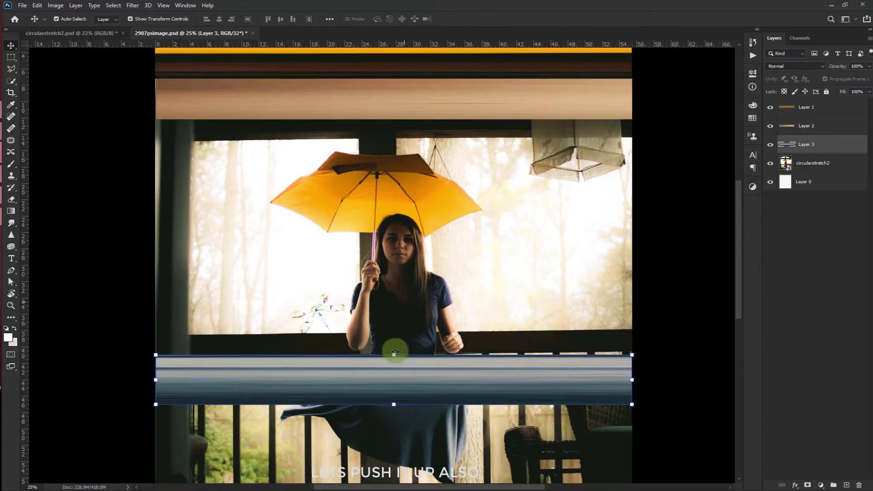
drag(384, 366, 378, 155)
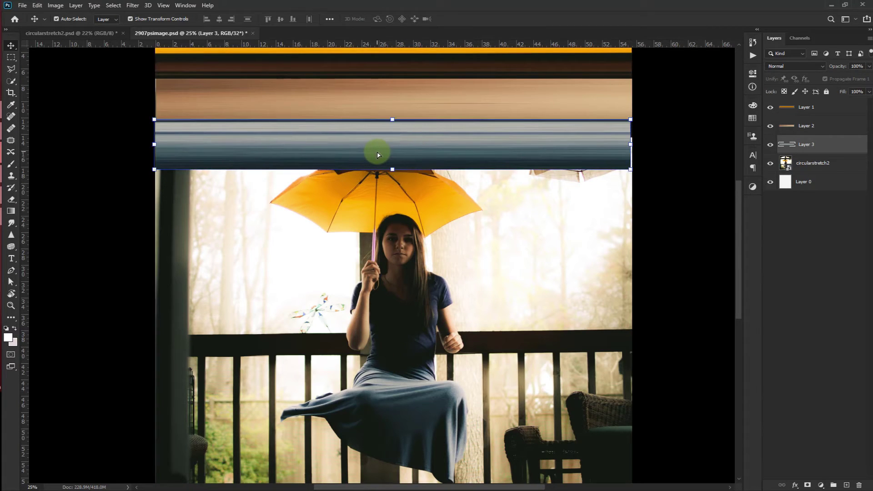
mouse_move(631, 145)
mouse_down()
mouse_move(621, 143)
mouse_move(632, 145)
mouse_up()
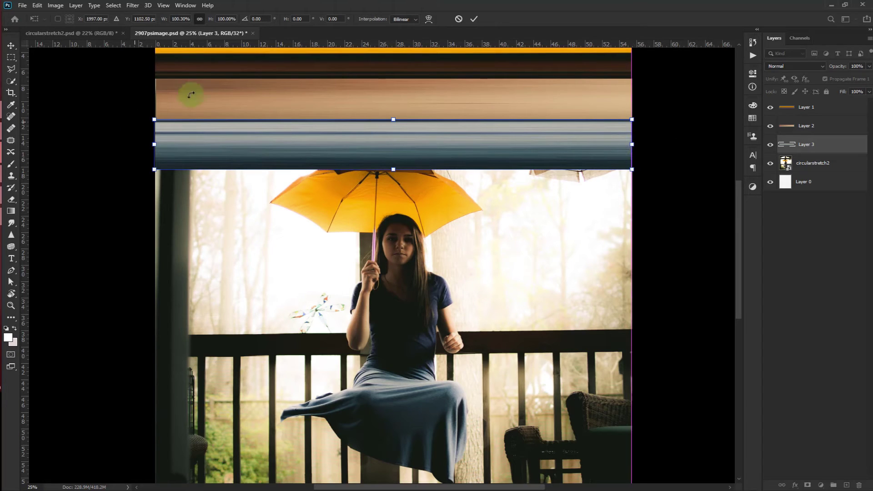
click(474, 18)
Widen the tan band slightly to the left
click(214, 102)
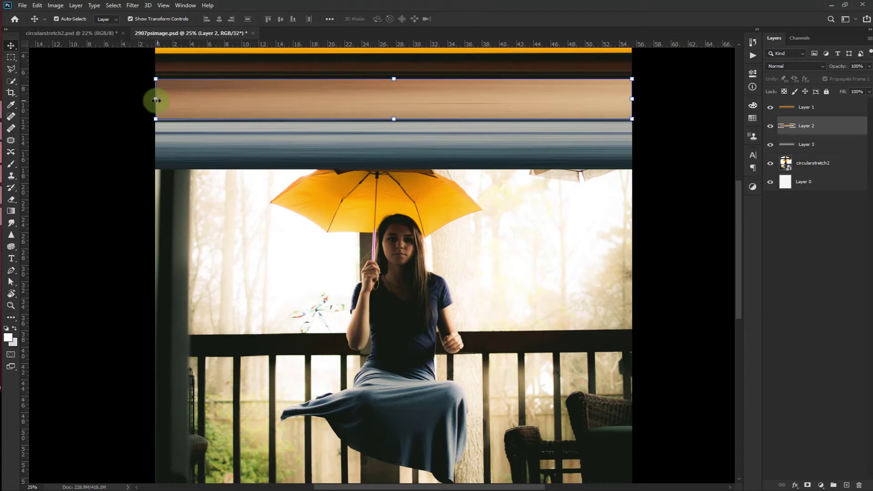
click(157, 101)
drag(155, 100, 153, 100)
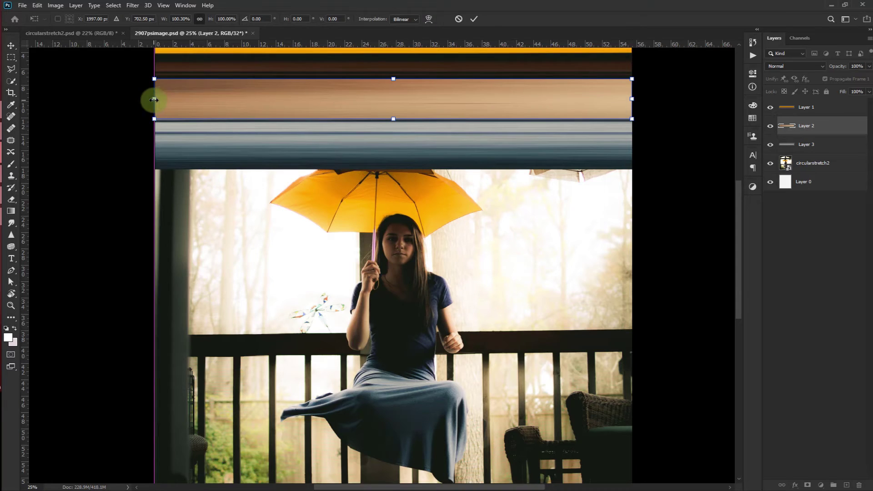
click(473, 19)
scroll(633, 171, up, 3)
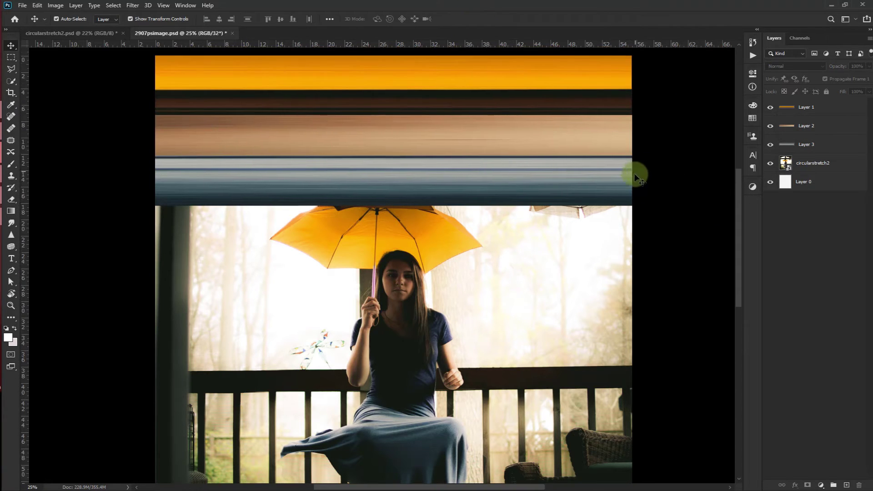
click(423, 121)
shift+click(429, 189)
shift+click(433, 225)
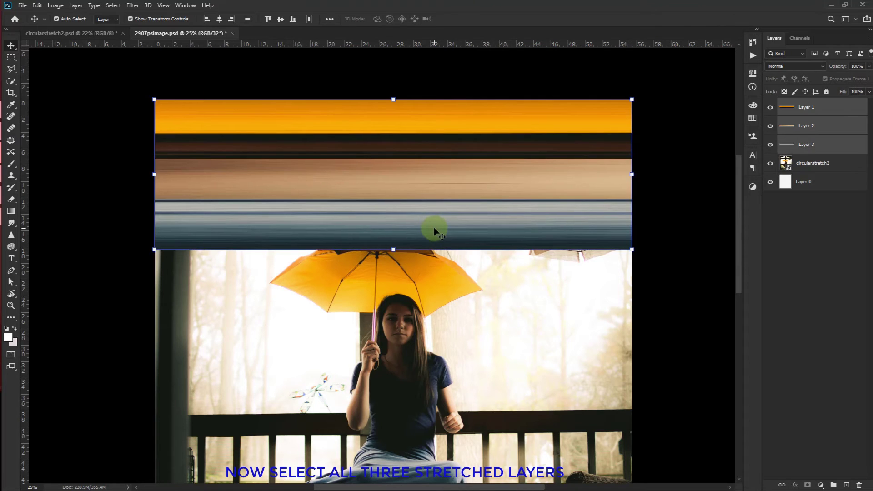
key(ctrl+e)
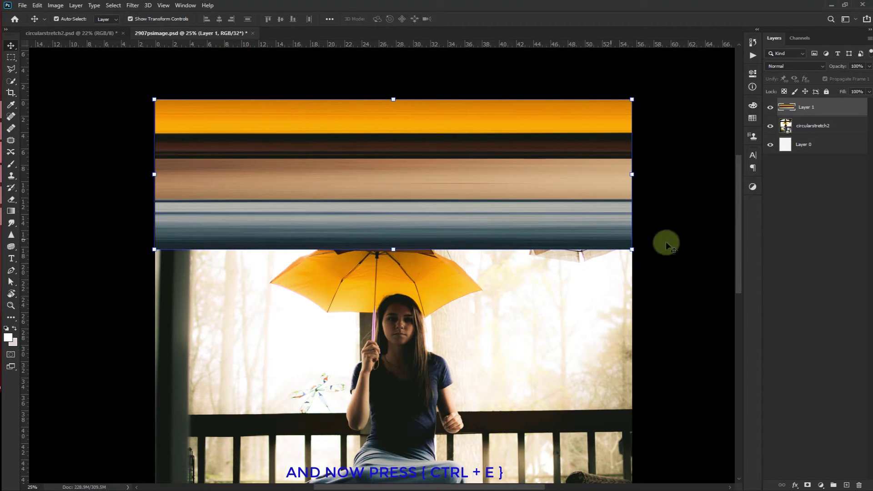
click(703, 235)
click(465, 207)
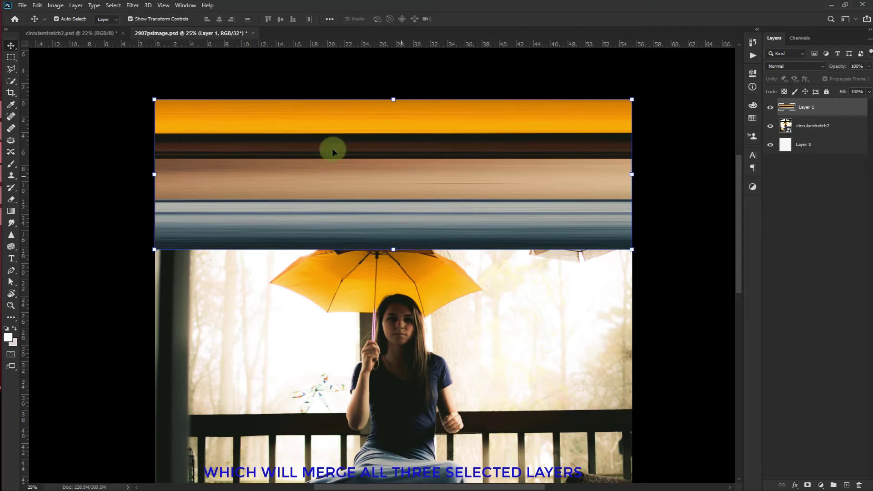
click(133, 5)
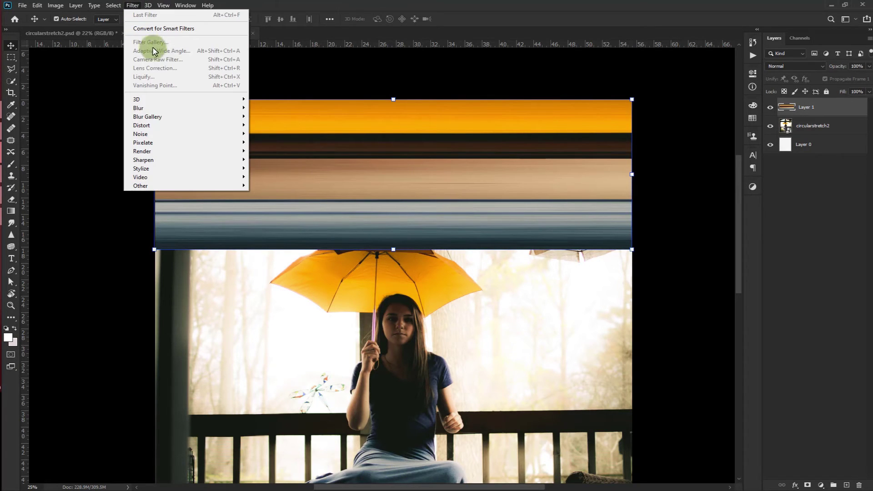
mouse_move(236, 126)
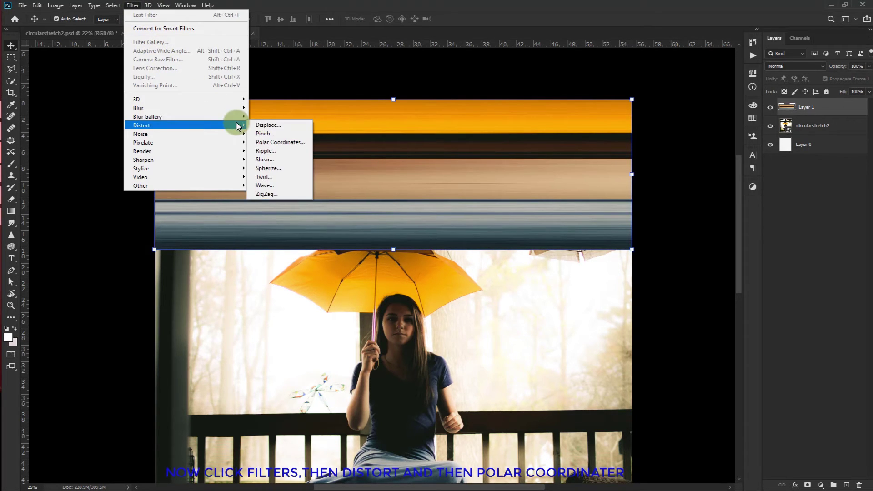
click(277, 144)
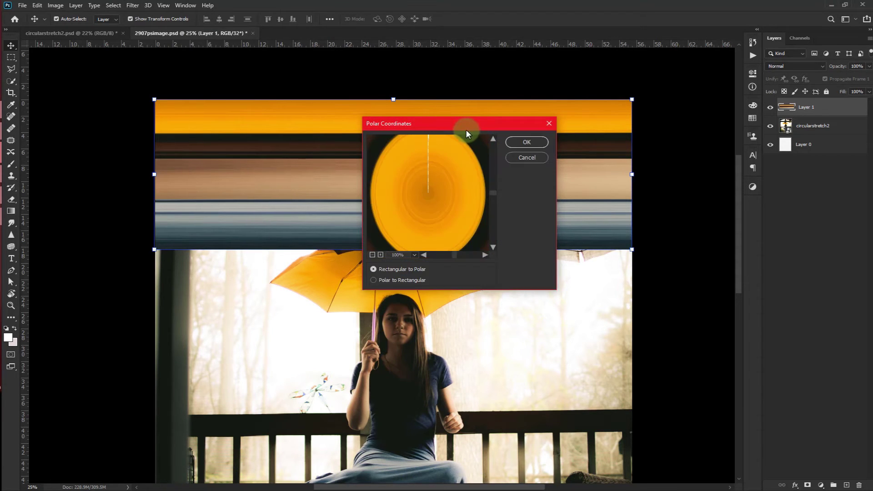
drag(464, 125, 748, 72)
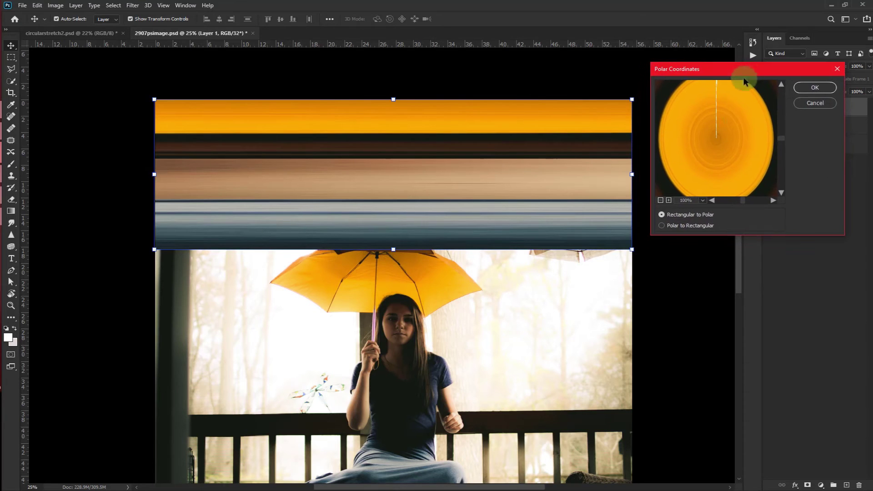
click(660, 200)
click(660, 200)
click(660, 200)
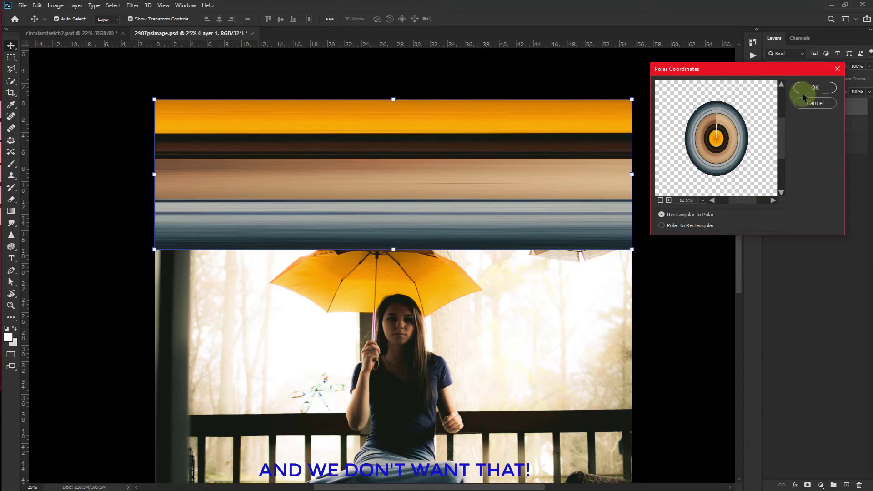
Cancel the pending polar filter and flip the band layer vertically
click(814, 103)
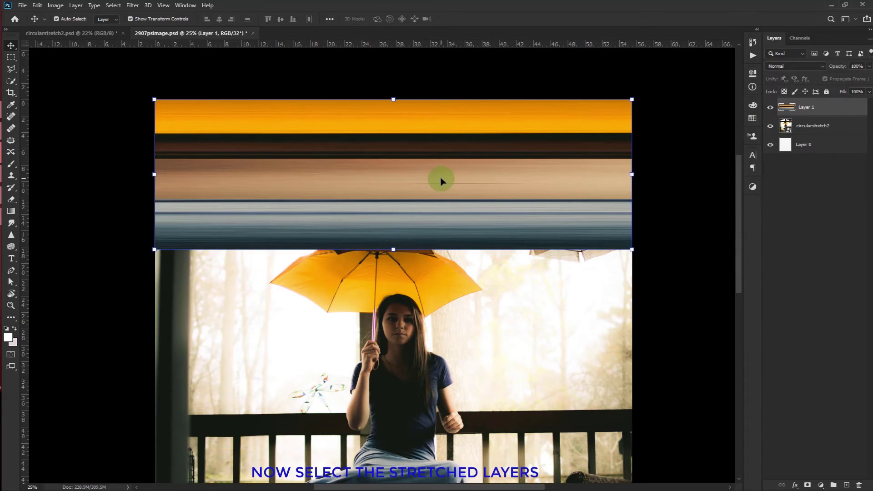
right_click(441, 181)
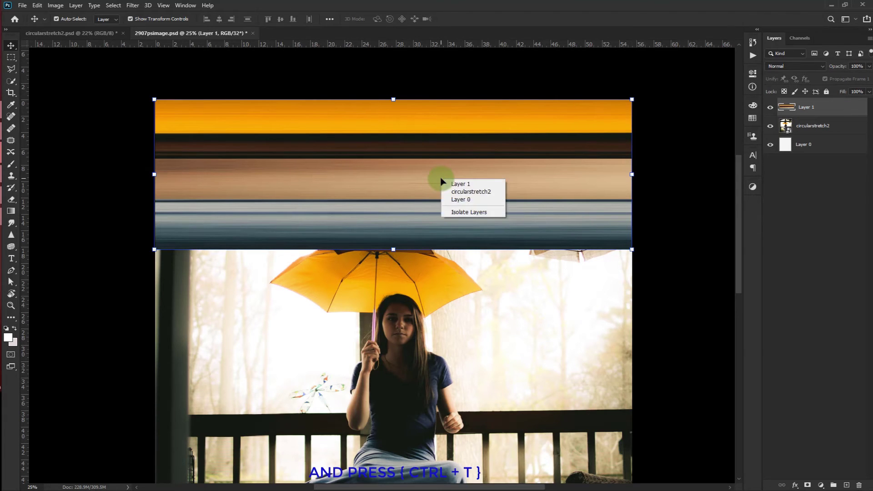
key(Escape)
key(ctrl+t)
right_click(441, 179)
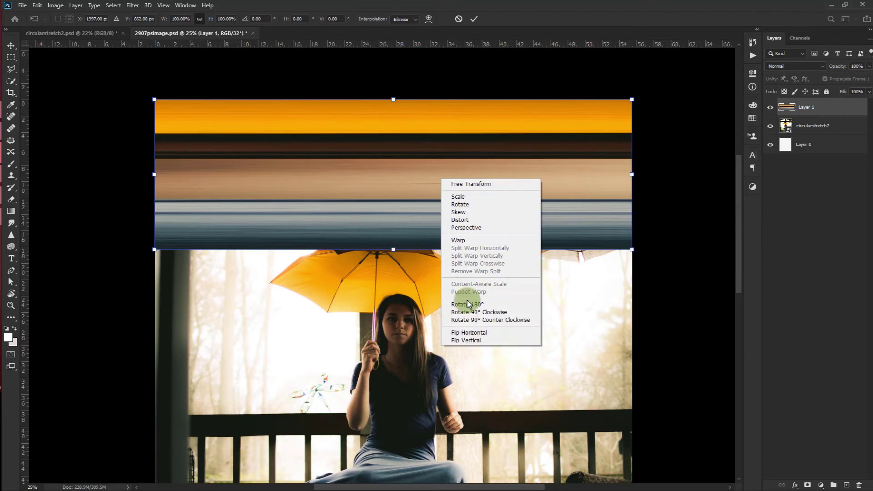
click(476, 341)
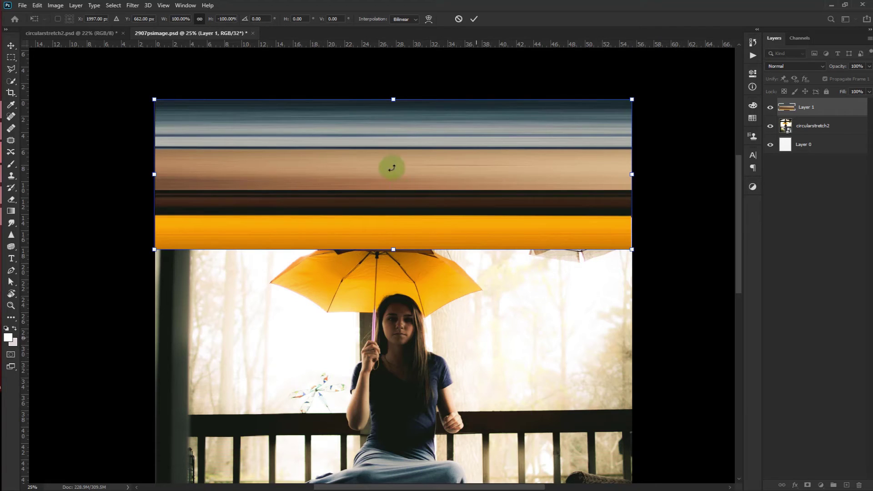
click(473, 19)
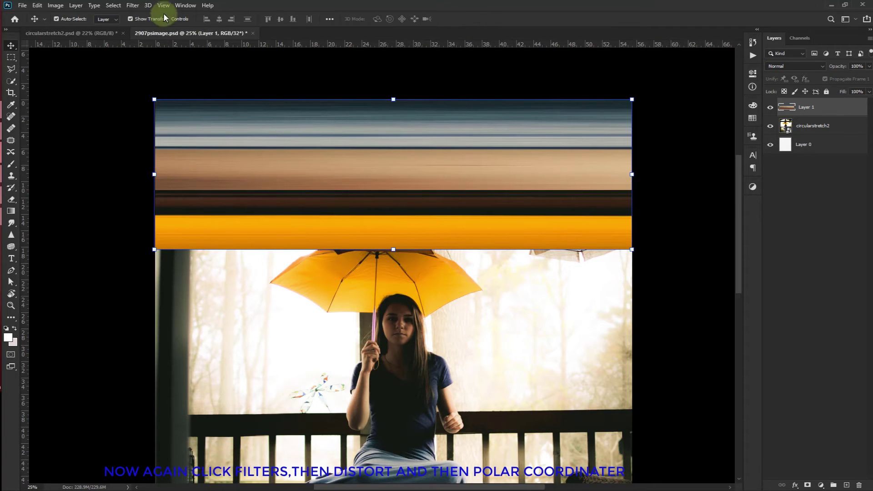
Apply Polar Coordinates (Rectangular to Polar) to bend the bands into a ring
click(133, 5)
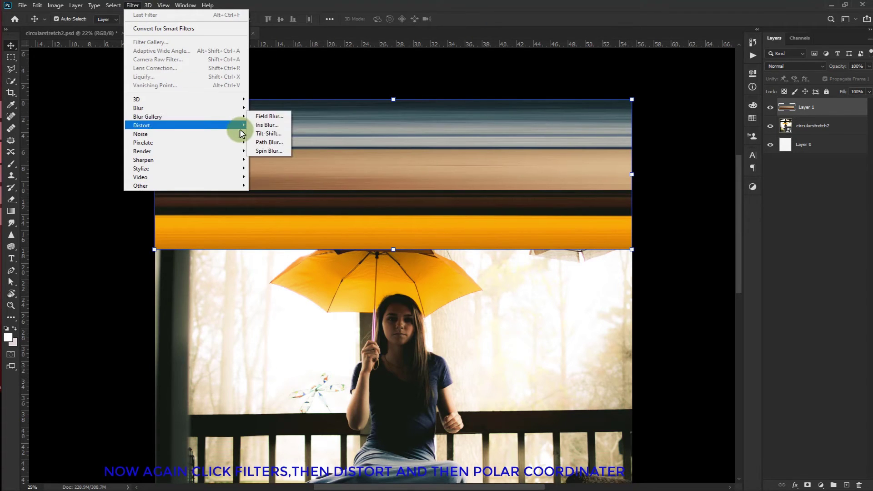
mouse_move(247, 125)
click(283, 143)
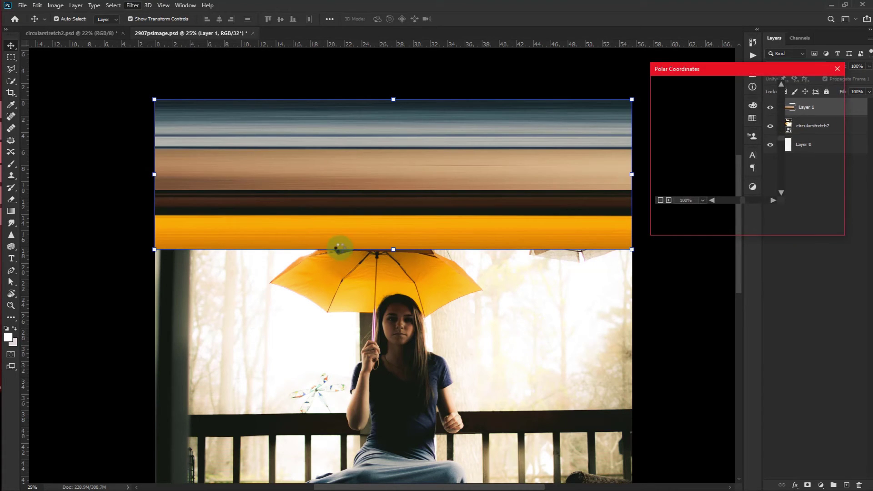
click(661, 200)
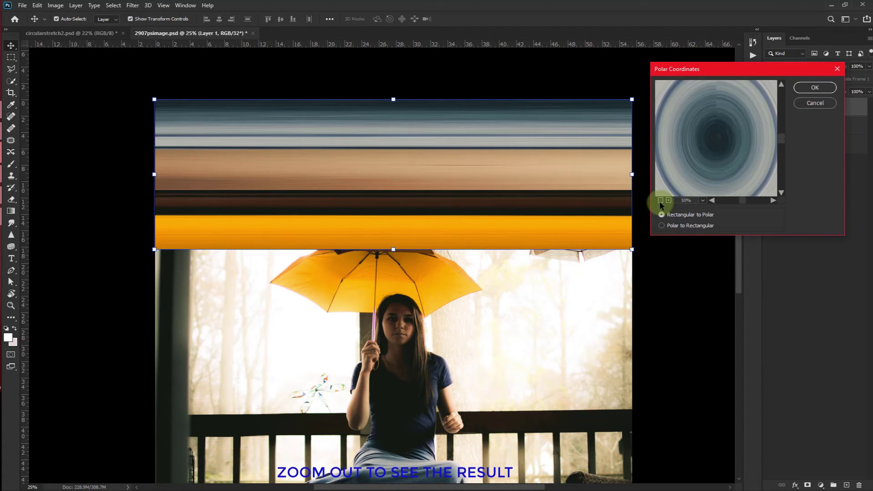
click(661, 201)
click(661, 201)
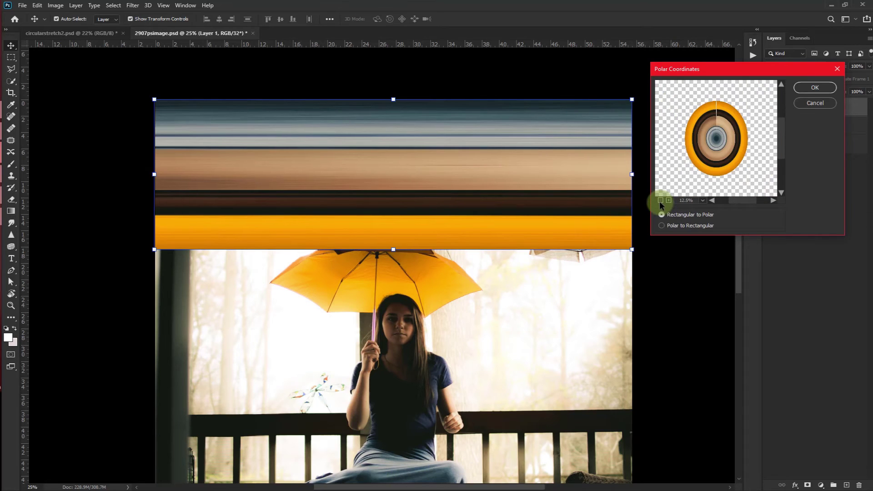
click(800, 90)
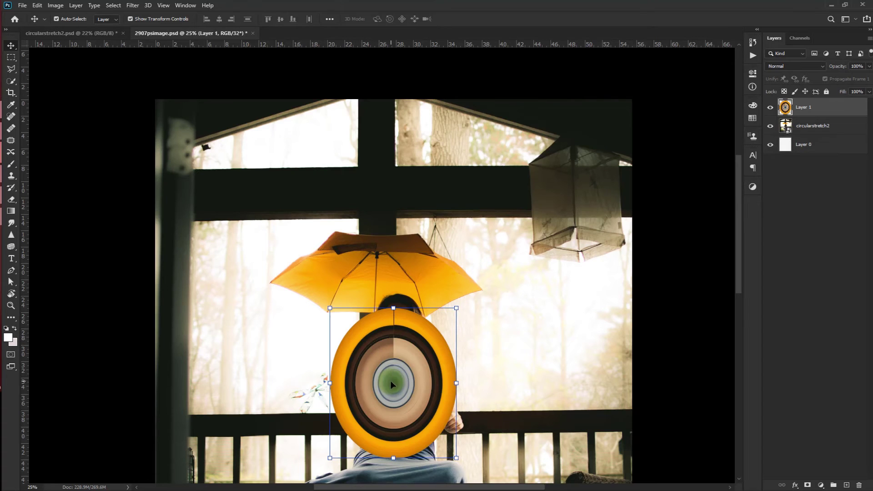
Enlarge, heighten and widen the ring into a near-circle, centred horizontally over the woman
scroll(348, 260, down, 5)
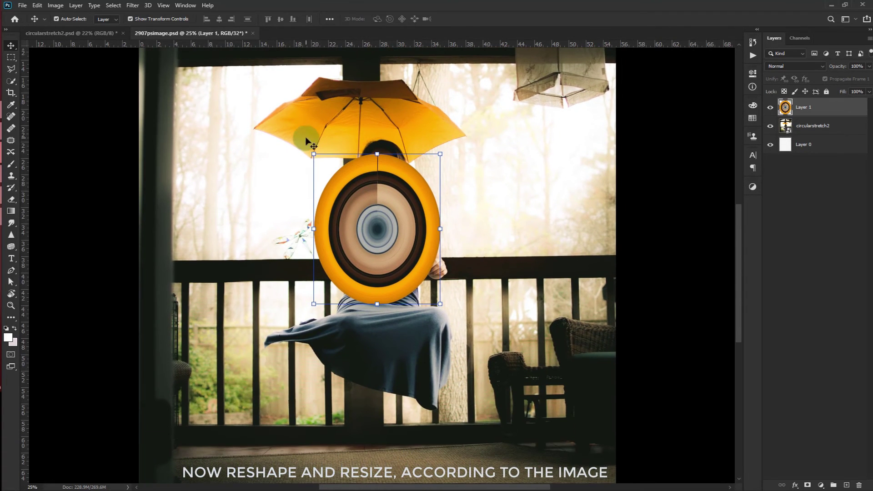
drag(306, 155, 223, 101)
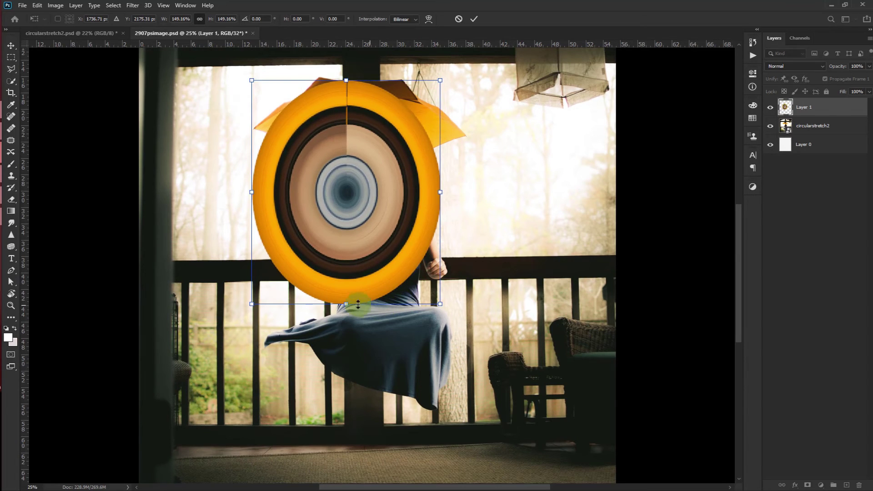
drag(349, 316, 387, 412)
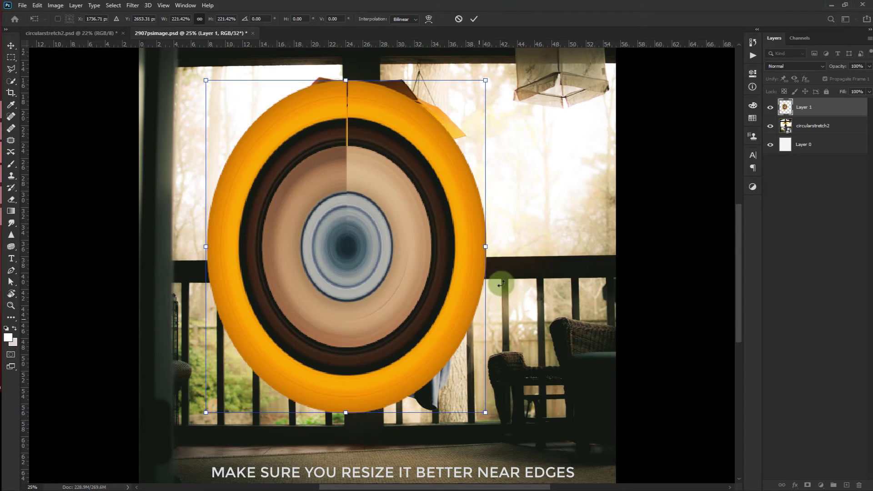
drag(486, 246, 587, 255)
drag(400, 213, 383, 214)
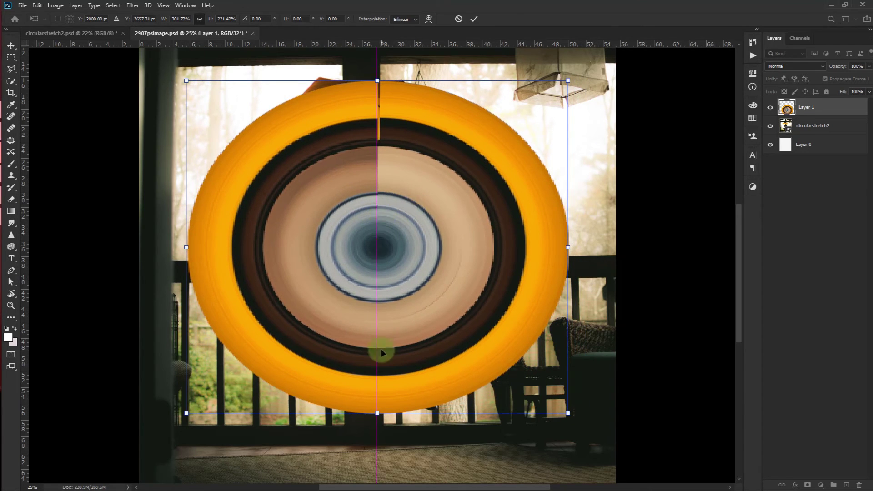
drag(378, 411, 378, 414)
click(474, 19)
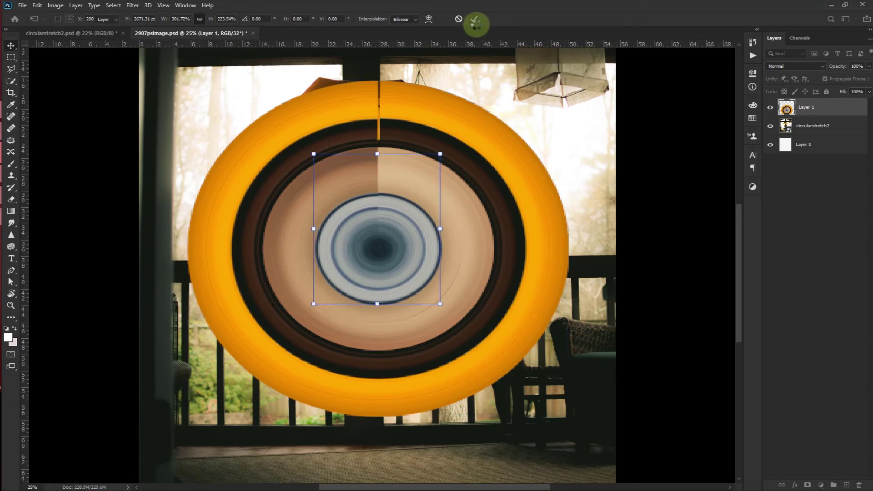
Add a layer mask to Layer 1 and set up a black Hard Round brush at 803 px
click(809, 485)
key(b)
key(x)
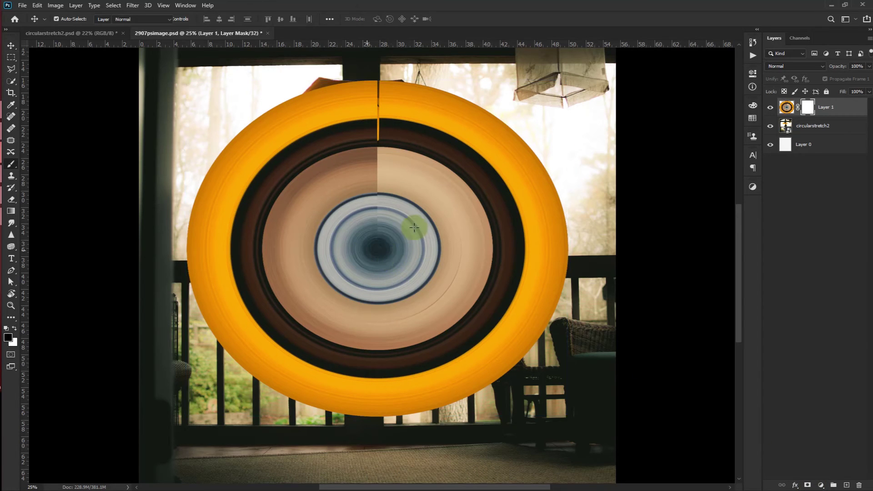
alt+right_click(365, 207)
mouse_move(390, 209)
mouse_down()
mouse_move(400, 214)
mouse_move(411, 193)
mouse_up()
right_click(414, 190)
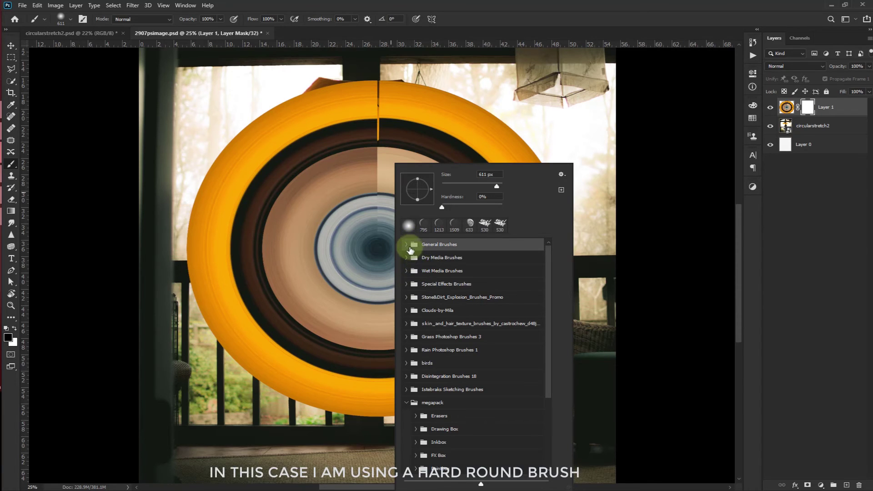
click(407, 248)
click(437, 289)
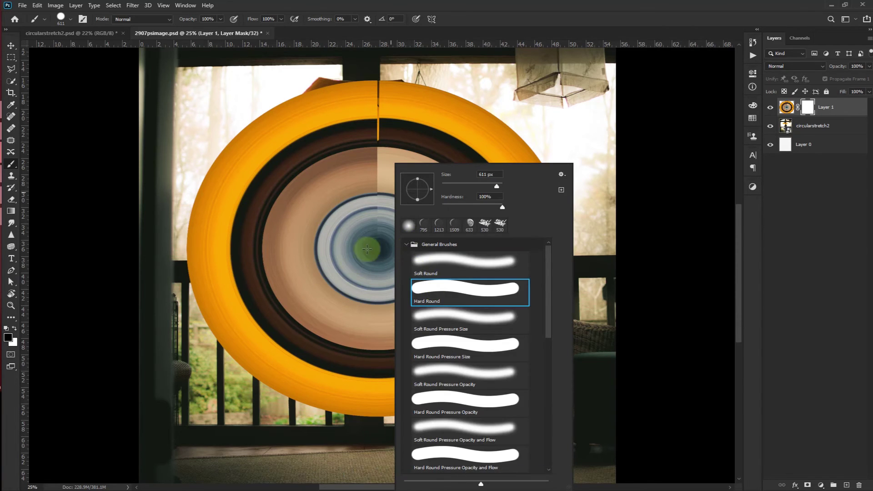
alt+right_click(562, 118)
Paint out the ring's right side and the orange tail's upper end, switching to a 267 px brush
mouse_move(489, 182)
mouse_down()
mouse_move(477, 292)
mouse_move(530, 171)
mouse_move(528, 137)
mouse_up()
drag(467, 128, 467, 150)
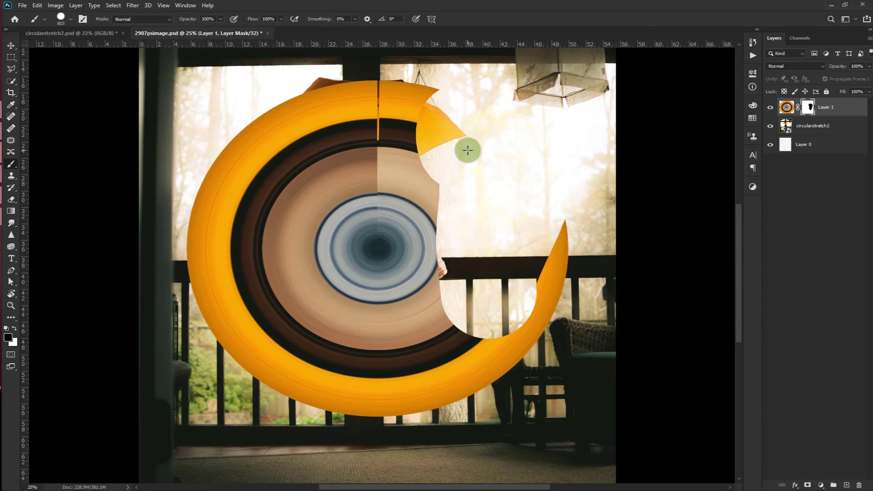
alt+right_click(521, 245)
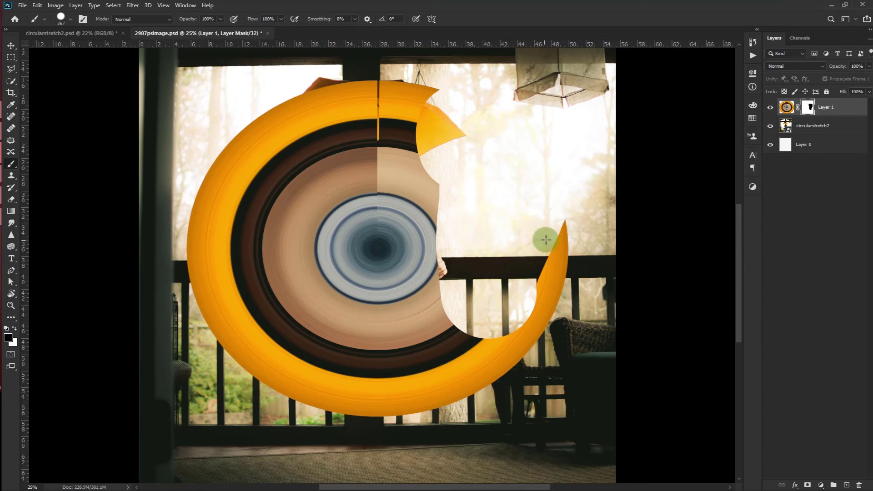
mouse_move(546, 240)
mouse_down()
mouse_move(567, 252)
mouse_move(565, 242)
mouse_move(537, 299)
mouse_move(544, 275)
mouse_move(546, 330)
mouse_move(524, 354)
mouse_move(523, 316)
mouse_move(514, 320)
mouse_move(473, 398)
mouse_move(440, 349)
mouse_move(430, 420)
mouse_move(437, 335)
mouse_move(407, 381)
mouse_move(399, 420)
mouse_move(399, 347)
mouse_move(453, 264)
mouse_move(440, 275)
mouse_move(428, 227)
mouse_move(416, 301)
mouse_move(419, 154)
mouse_move(441, 88)
mouse_move(410, 95)
mouse_move(362, 82)
mouse_move(338, 88)
mouse_move(310, 103)
mouse_move(390, 95)
mouse_move(307, 120)
mouse_move(351, 126)
mouse_move(353, 135)
mouse_move(402, 126)
mouse_move(377, 197)
mouse_move(402, 173)
mouse_move(412, 176)
mouse_move(397, 245)
mouse_move(358, 267)
mouse_move(377, 200)
mouse_move(396, 275)
mouse_move(396, 348)
mouse_move(385, 341)
mouse_move(406, 348)
mouse_move(424, 373)
mouse_move(360, 296)
mouse_move(325, 359)
mouse_move(405, 388)
mouse_move(348, 326)
mouse_move(381, 311)
mouse_move(307, 336)
mouse_move(327, 334)
mouse_move(291, 332)
mouse_move(356, 285)
mouse_move(356, 213)
mouse_move(352, 162)
mouse_move(296, 125)
mouse_move(298, 108)
mouse_move(289, 130)
mouse_move(312, 140)
mouse_move(279, 123)
mouse_move(295, 111)
mouse_move(266, 136)
mouse_up()
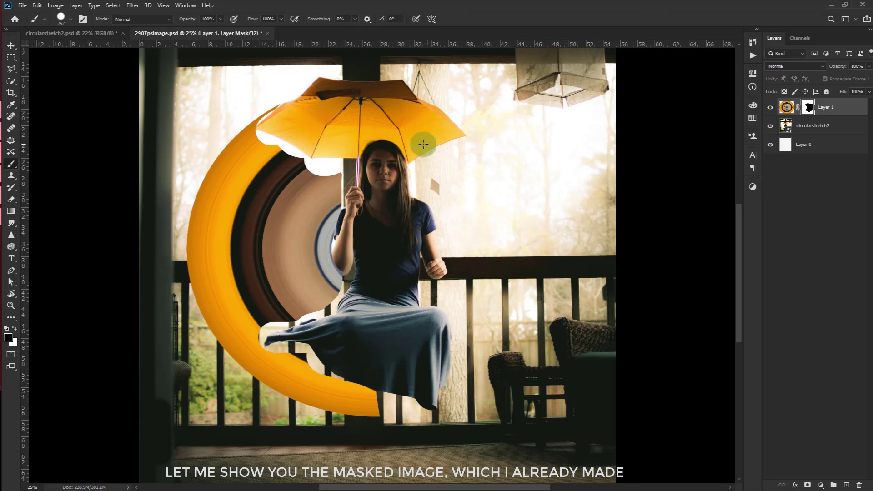
Switch to the finished circularstretch2 document and zoom in on the woman and umbrella
click(101, 32)
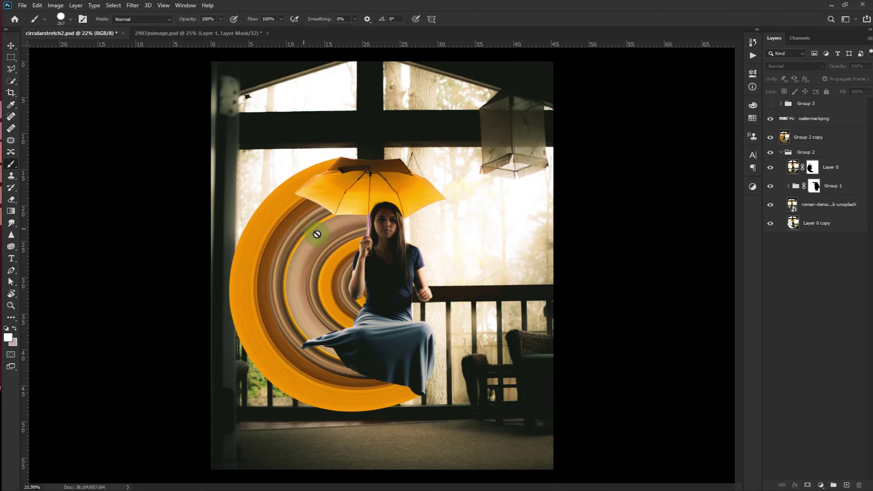
key(z)
mouse_move(317, 234)
mouse_down()
mouse_move(331, 204)
mouse_move(378, 315)
mouse_up()
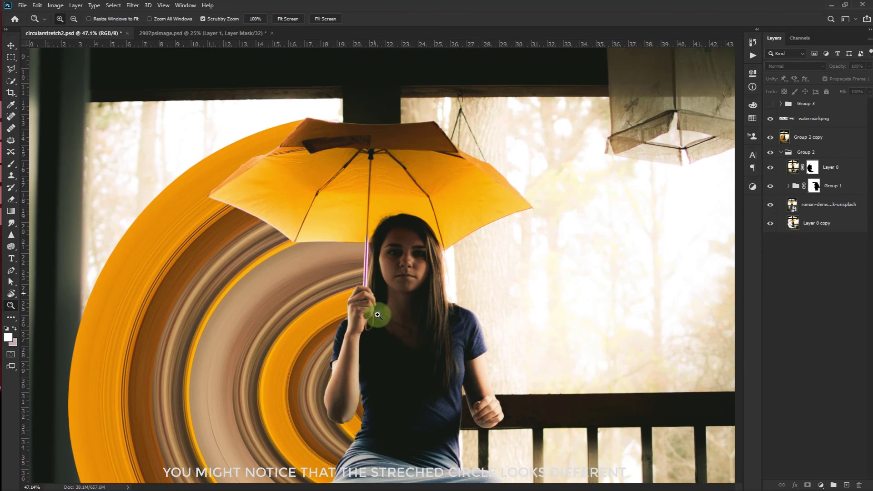
scroll(380, 299, down, 5)
scroll(389, 335, up, 2)
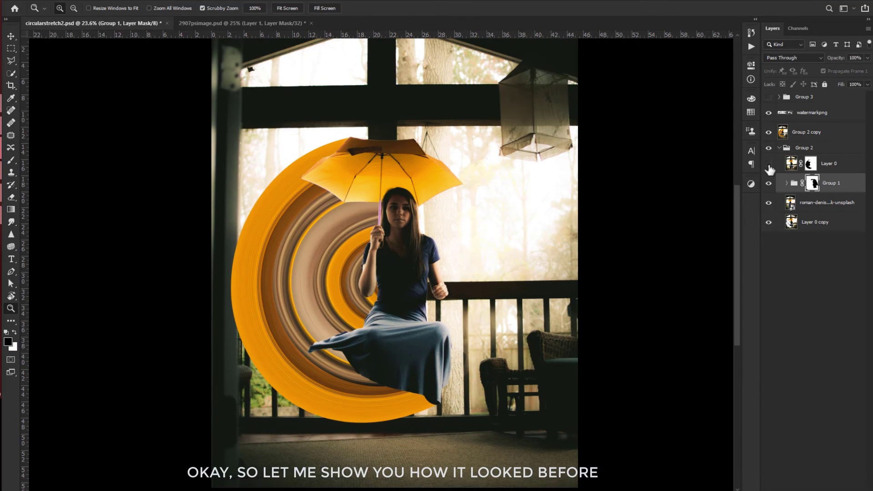
Hide and re-show Layer 0 to compare the woman against the bare swirl
click(792, 163)
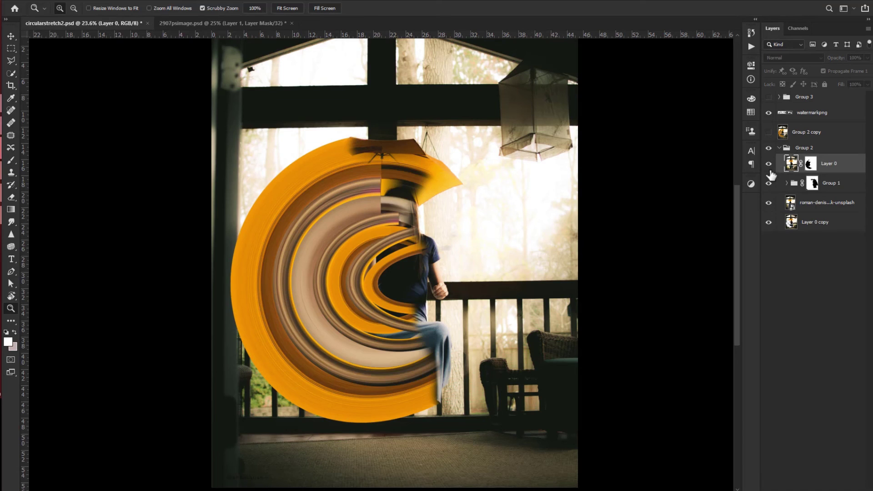
click(769, 166)
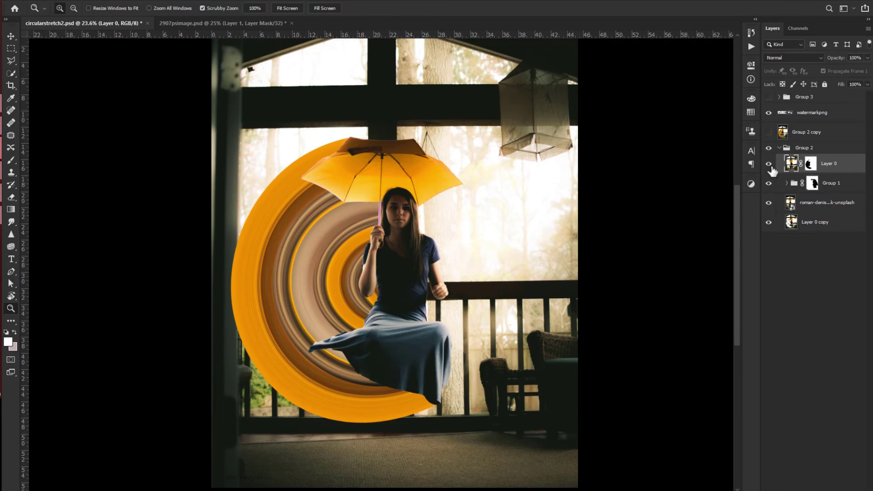
scroll(409, 309, up, 1)
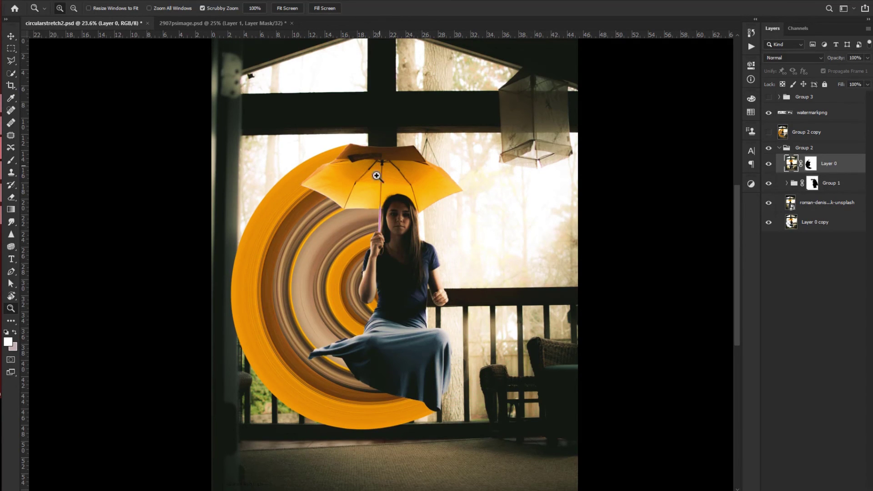